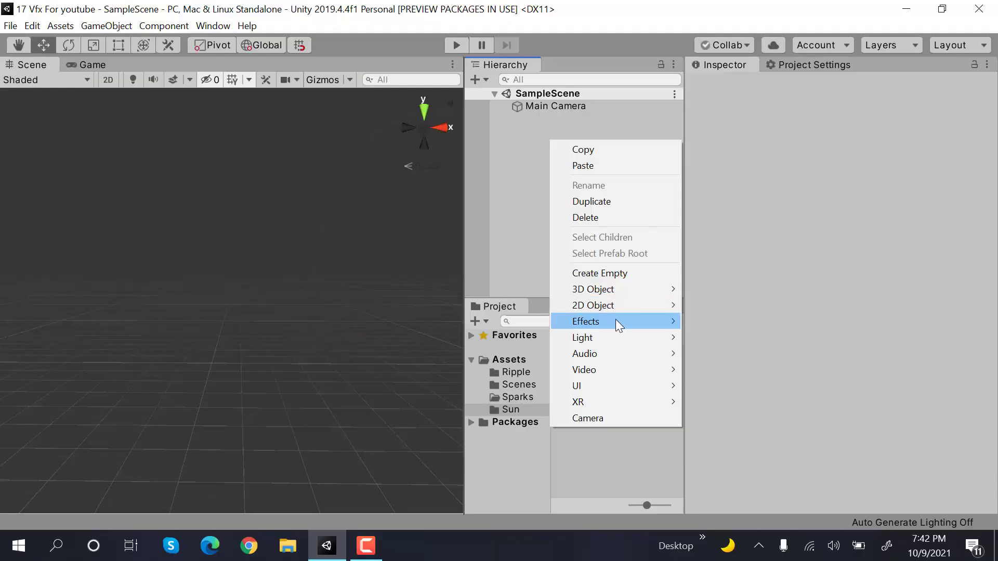
# Step: Create a new particle system in the scene and name it Sun_PS
pyautogui.moveTo(615, 322)
pyautogui.click(728, 321)
pyautogui.click(841, 86)
pyautogui.write('Sun_PS')
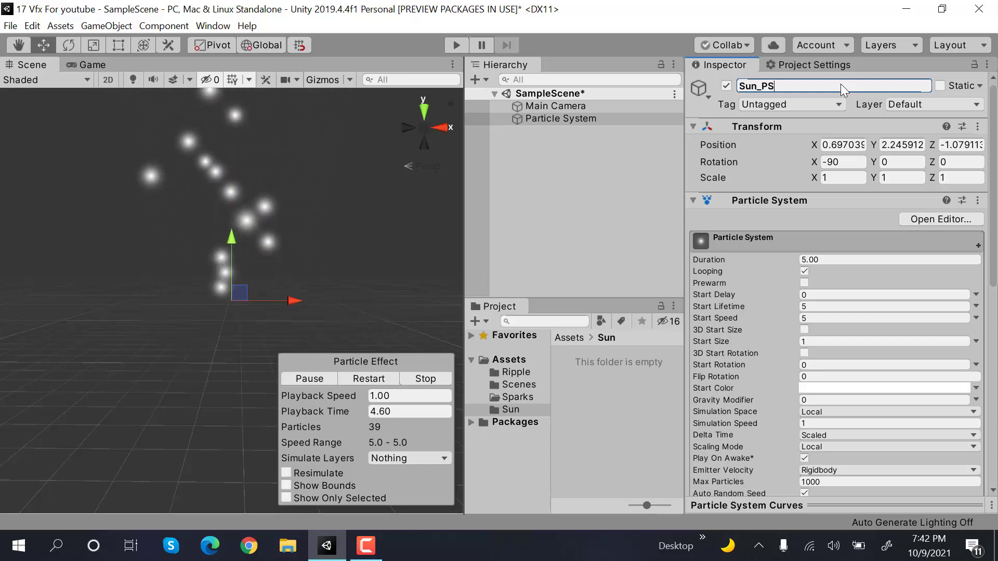
pyautogui.press('Return')
# Step: Reset Sun_PS's Transform and raise it along Y to 3.91
pyautogui.click(978, 127)
pyautogui.click(971, 147)
pyautogui.moveTo(210, 304); pyautogui.dragTo(207, 192)
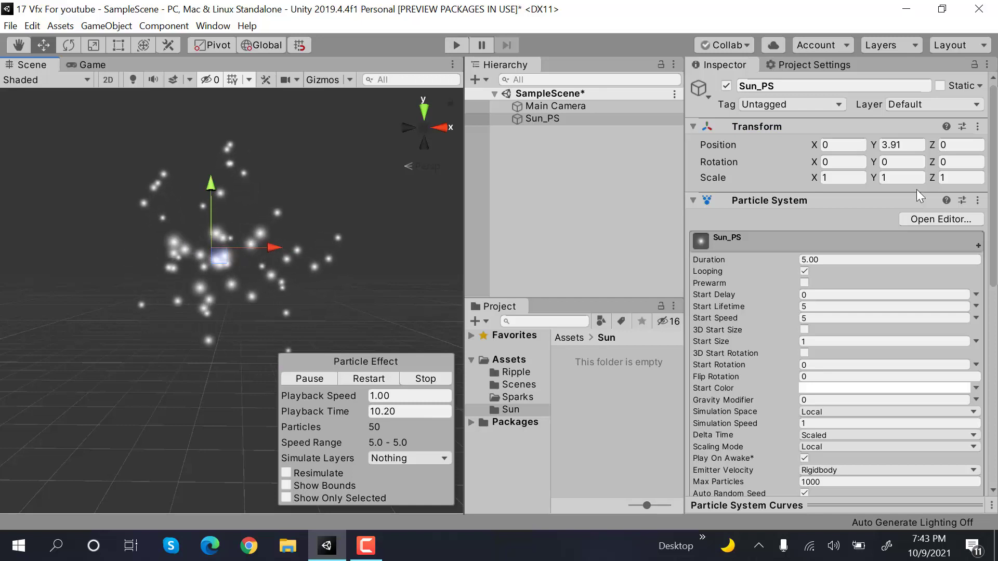
pyautogui.moveTo(992, 161); pyautogui.dragTo(974, 352)
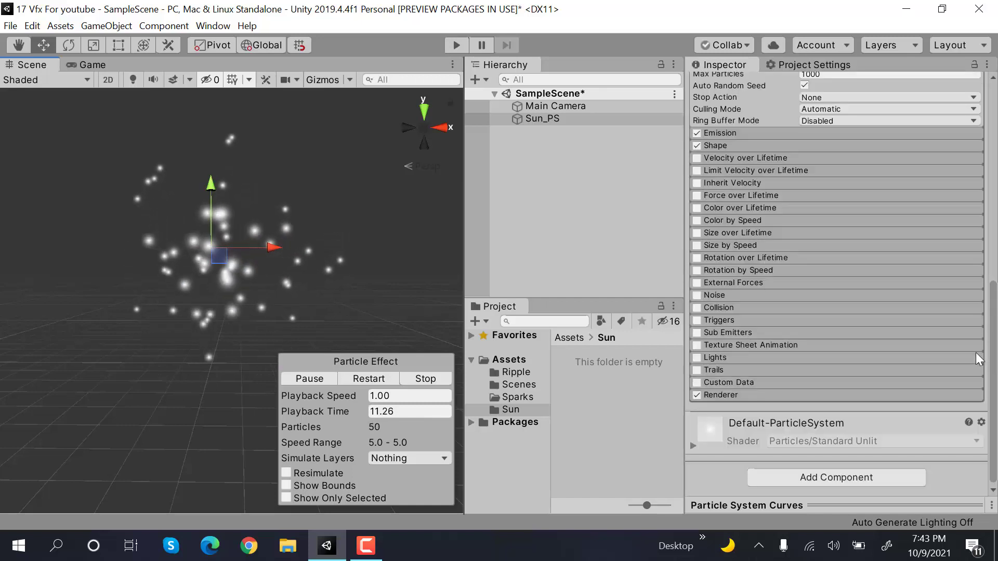
# Step: Set the Renderer module's Max Particle Size to 3
pyautogui.click(812, 400)
pyautogui.click(824, 491)
pyautogui.write('3')
pyautogui.scroll(-5, 881, 396)
pyautogui.scroll(15, 905, 327)
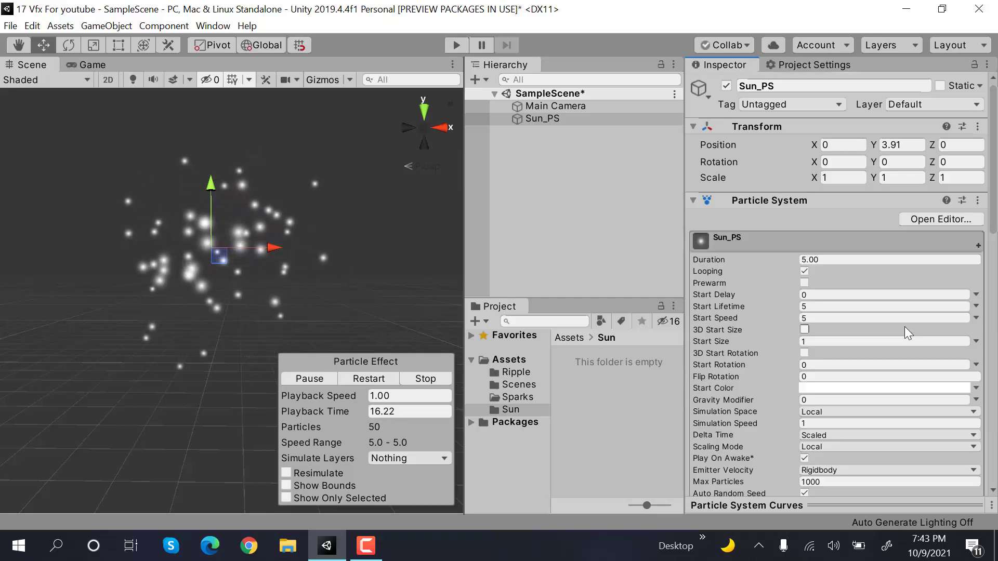
# Step: Turn on Prewarm and make Start Lifetime random between 5 and 25
pyautogui.click(804, 282)
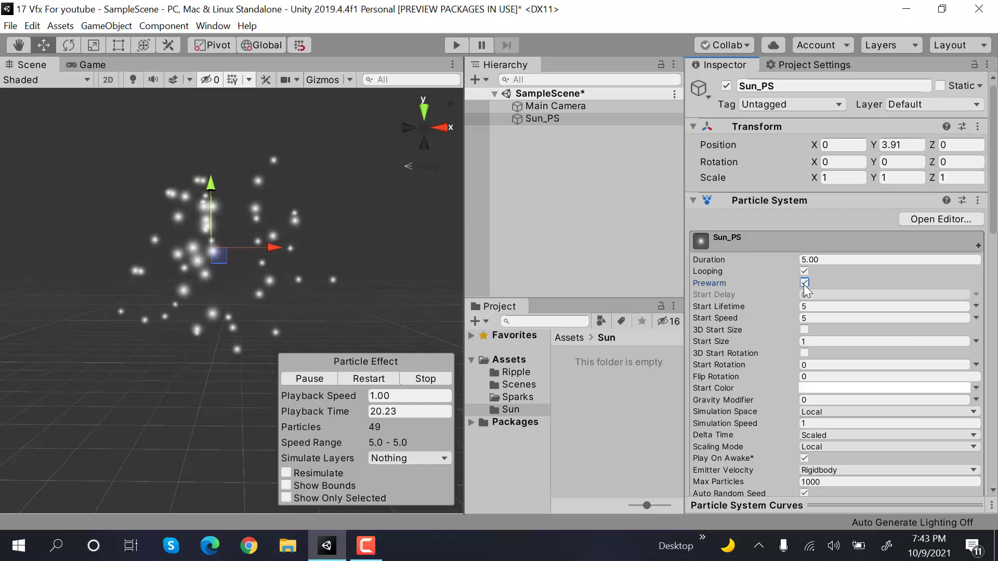
pyautogui.click(977, 306)
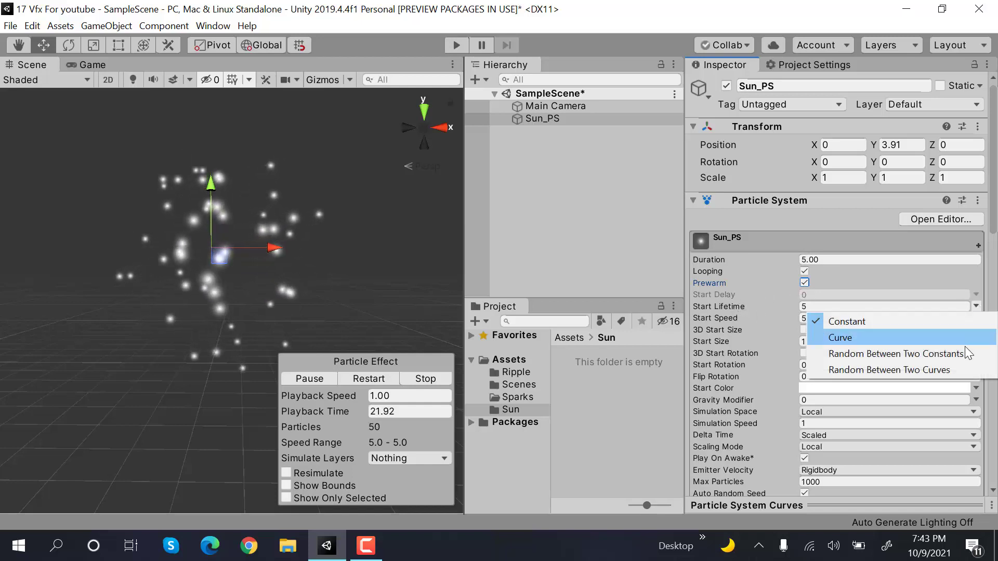
pyautogui.click(963, 353)
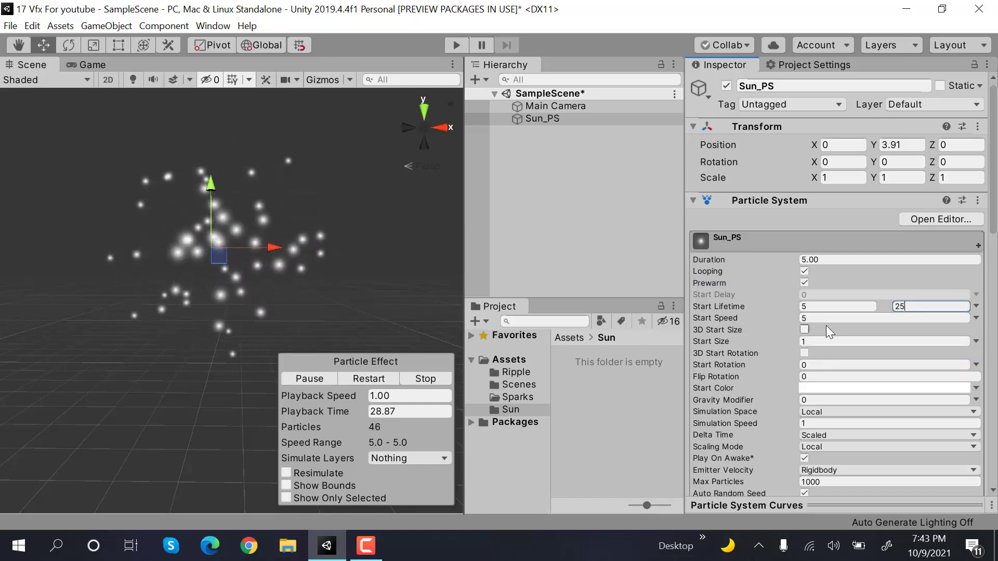
# Step: Set Start Speed to 0, Start Size random between 10 and 20, and raise Sun_PS to Y 9.57
pyautogui.click(842, 318)
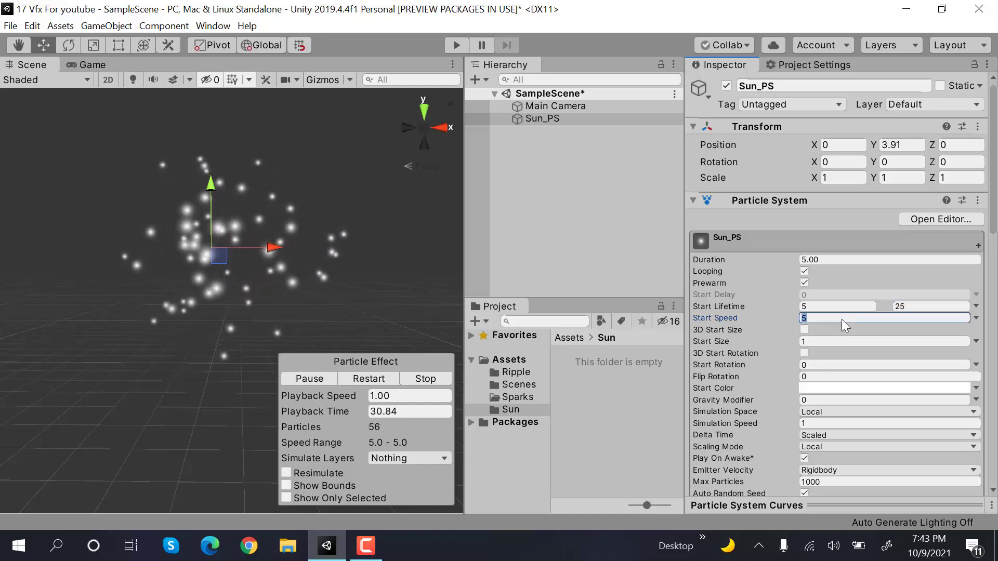
pyautogui.write('0')
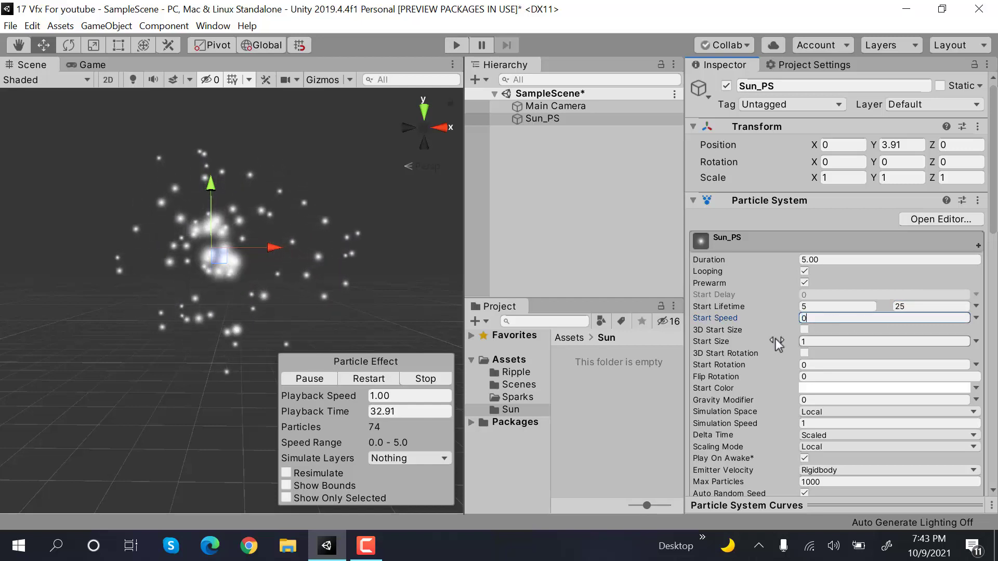
pyautogui.click(975, 341)
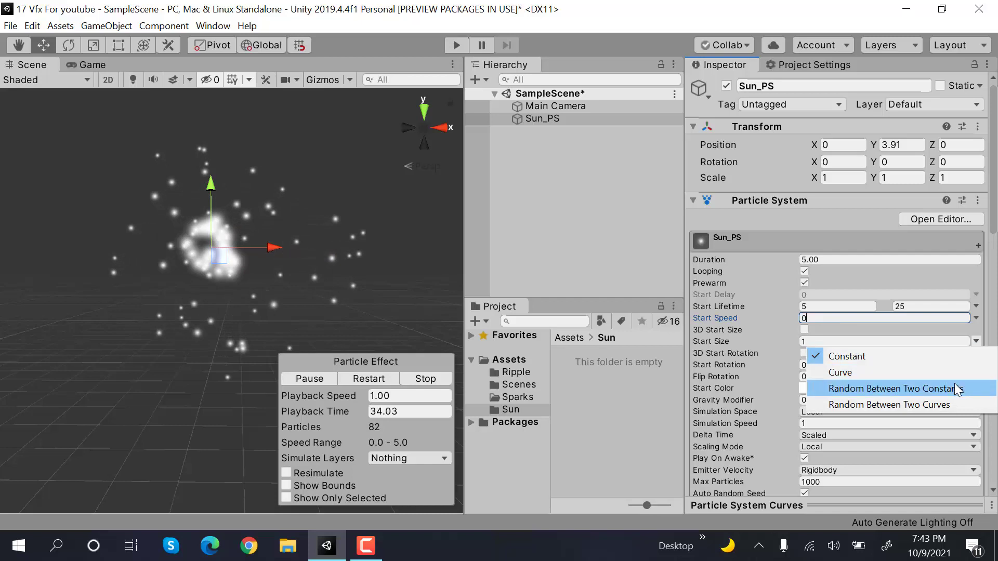
pyautogui.click(957, 390)
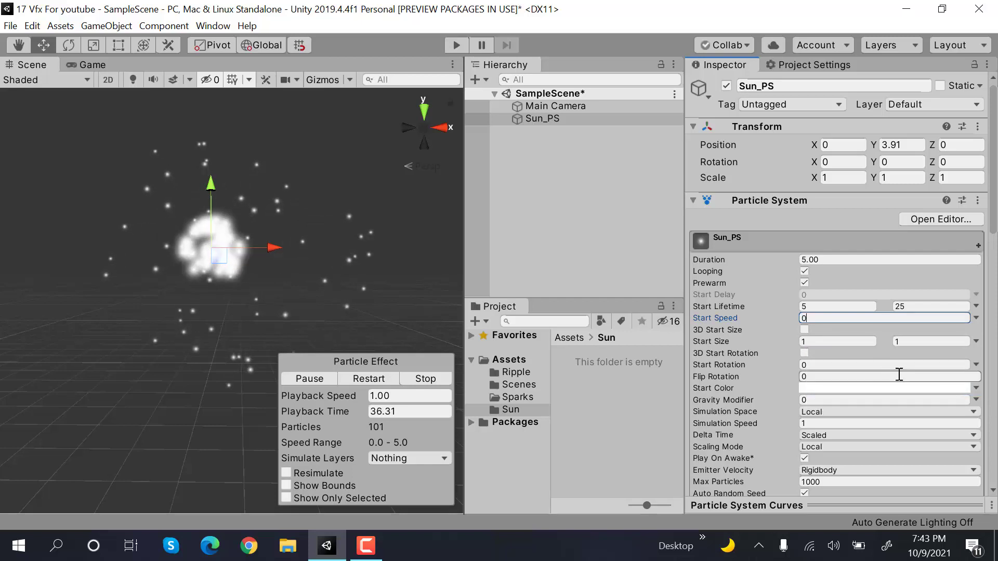
pyautogui.click(849, 341)
pyautogui.write('10')
pyautogui.click(938, 340)
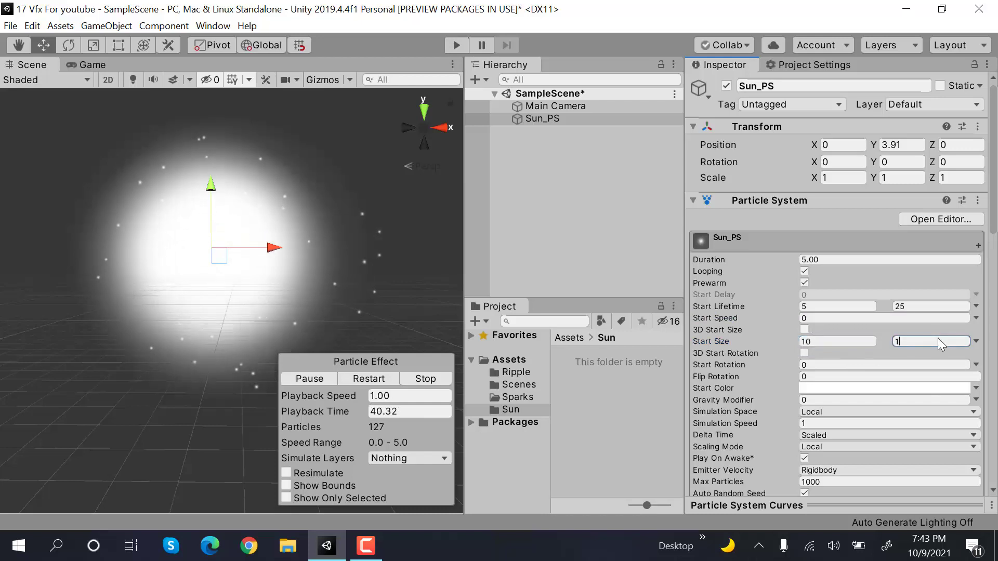
pyautogui.write('20')
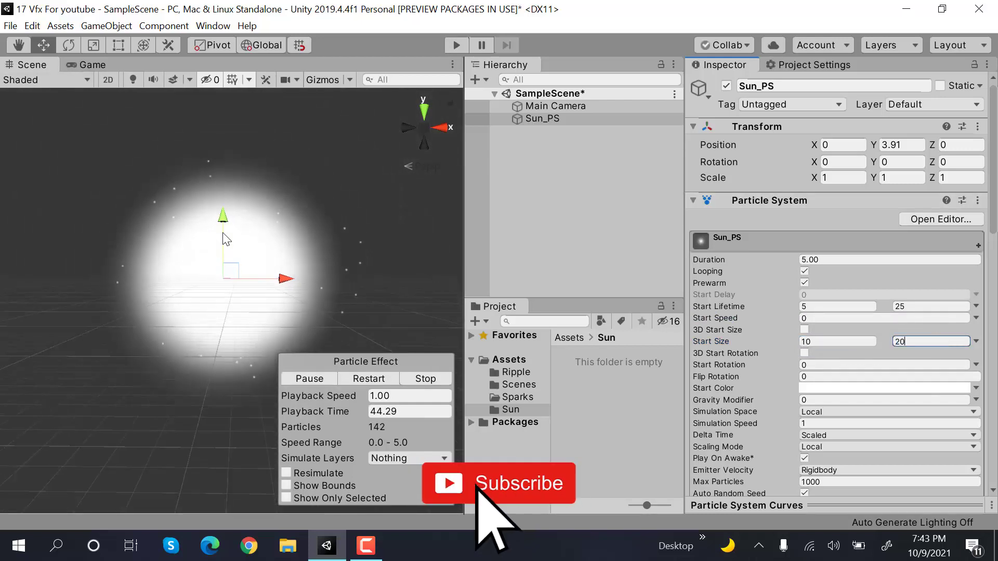
pyautogui.moveTo(222, 212); pyautogui.dragTo(231, 178)
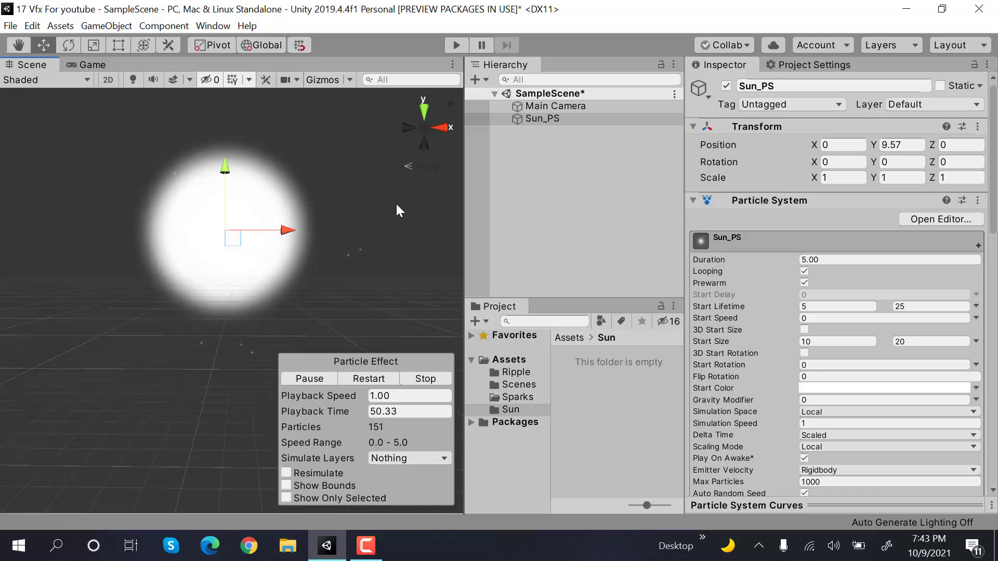
# Step: Randomize Start Rotation between -180 and 180, then stop the particle preview
pyautogui.scroll(-6, 777, 340)
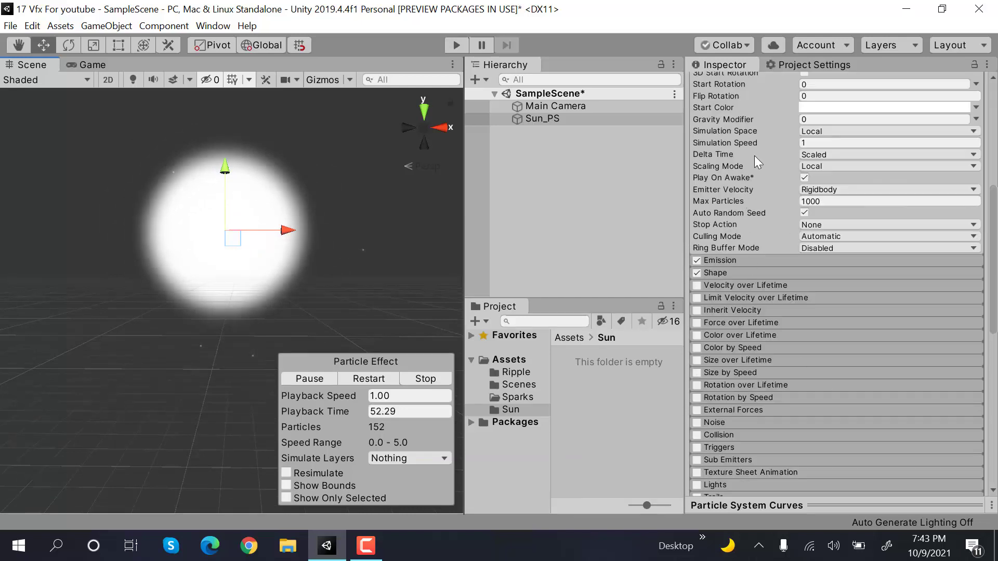
pyautogui.scroll(3, 770, 155)
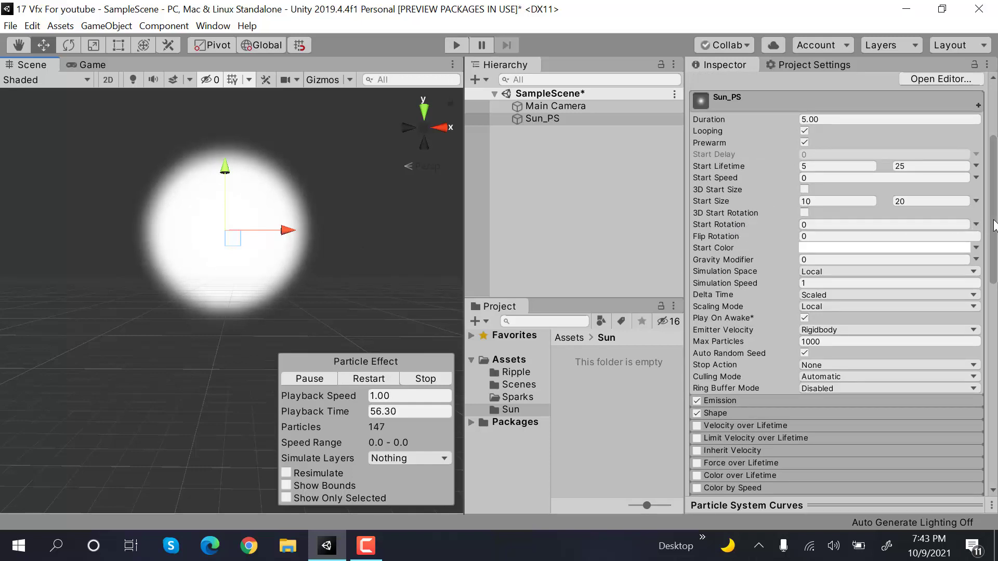
pyautogui.click(976, 224)
pyautogui.click(967, 271)
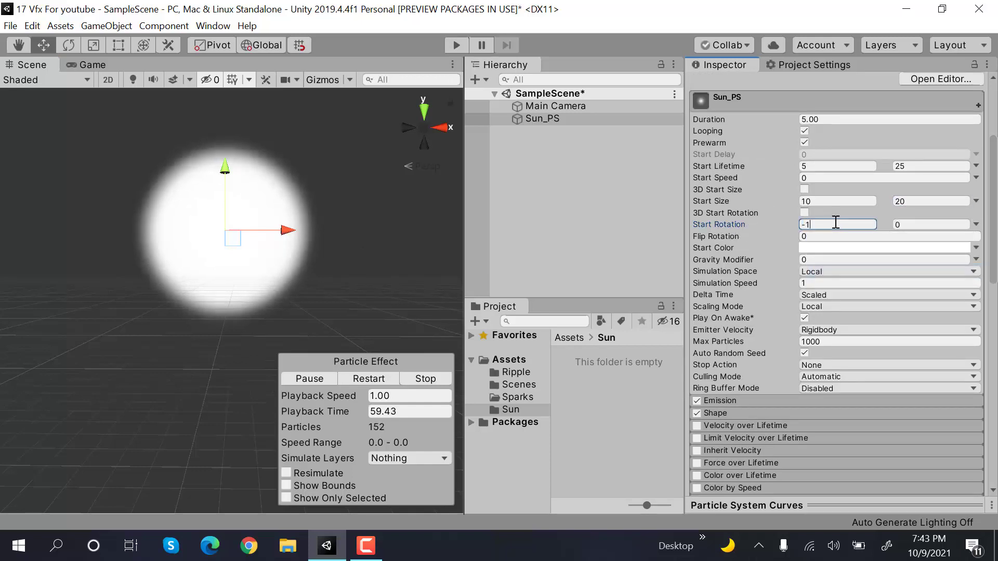
pyautogui.click(918, 224)
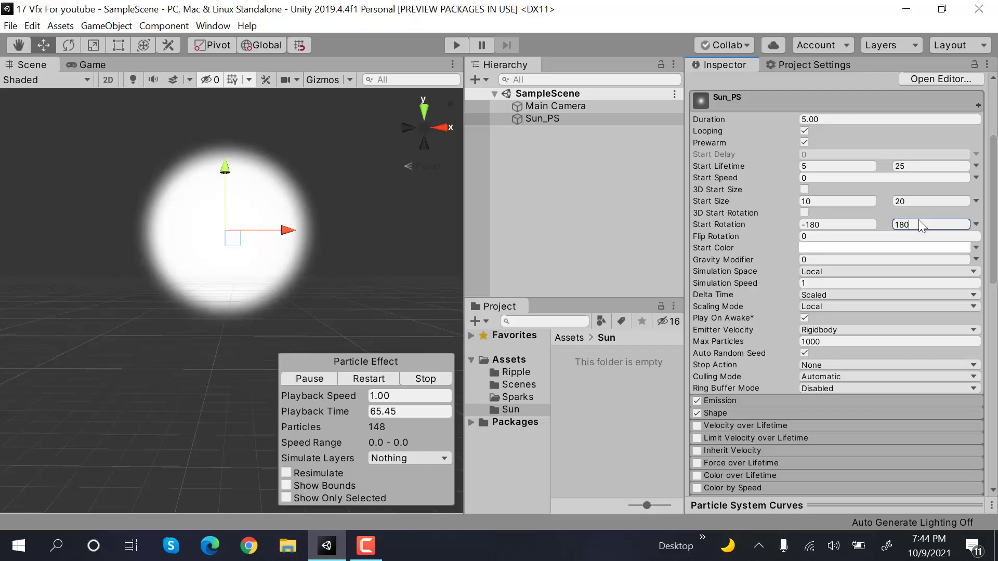
pyautogui.moveTo(994, 175); pyautogui.dragTo(995, 297)
pyautogui.scroll(5, 995, 296)
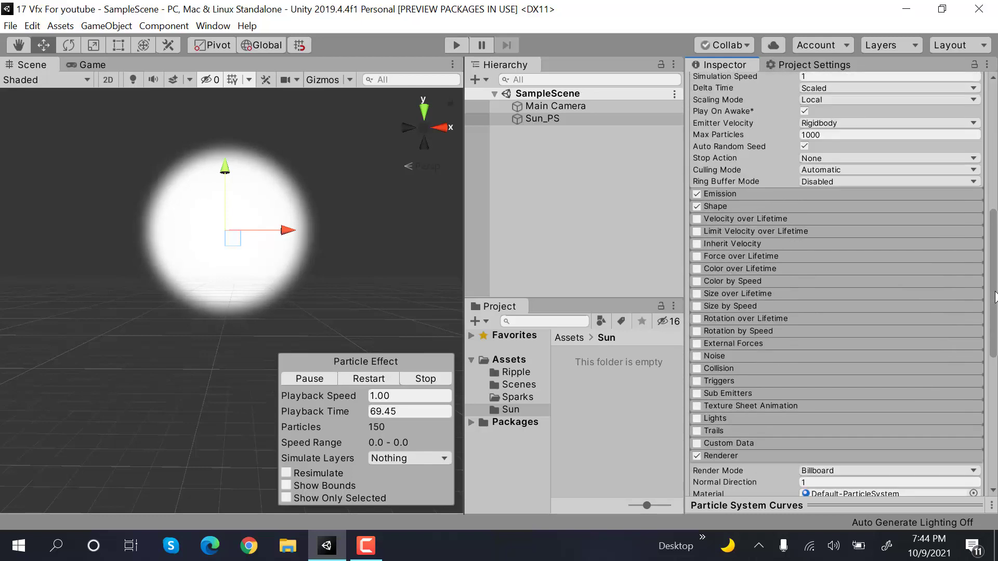
pyautogui.click(425, 378)
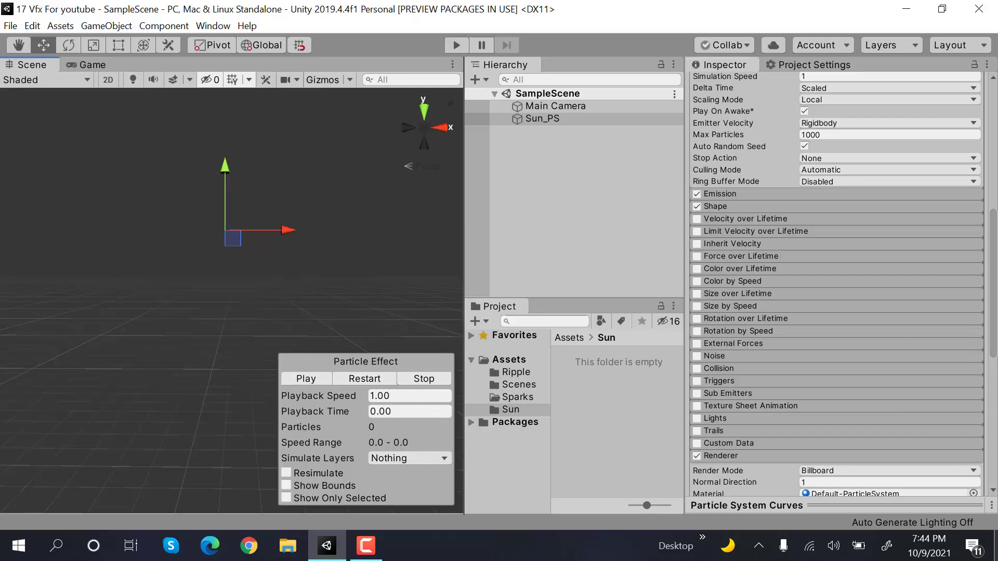
# Step: Launch Photoshop and create a new 128×128 px document
pyautogui.press('super+d')
pyautogui.doubleClick(207, 211)
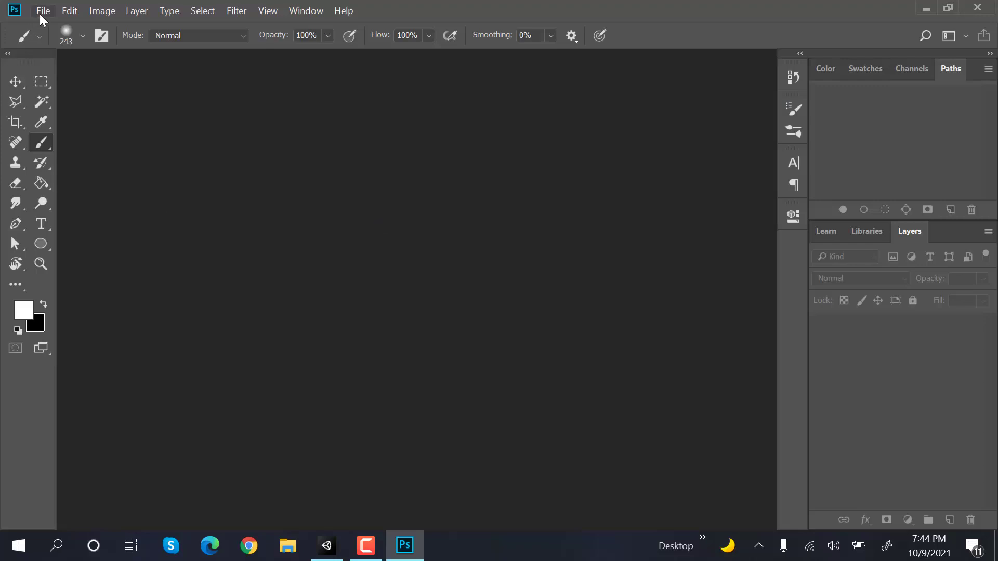
pyautogui.click(42, 12)
pyautogui.click(67, 30)
pyautogui.doubleClick(360, 165)
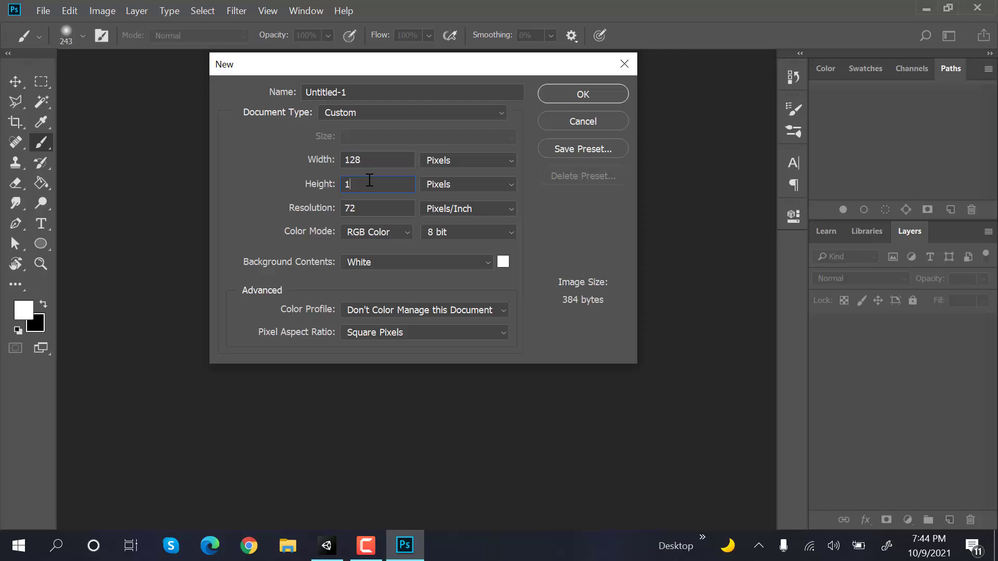
pyautogui.click(574, 96)
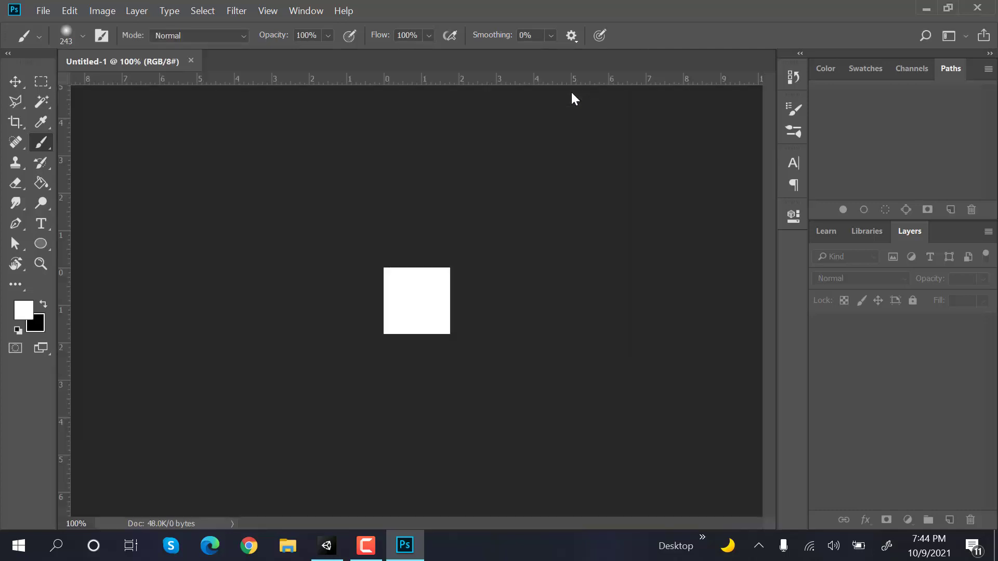
# Step: Fill the canvas black with the Paint Bucket and add an empty Layer 1 above it
pyautogui.keyDown('alt'); pyautogui.scroll(5, 440, 347); pyautogui.keyUp('alt')
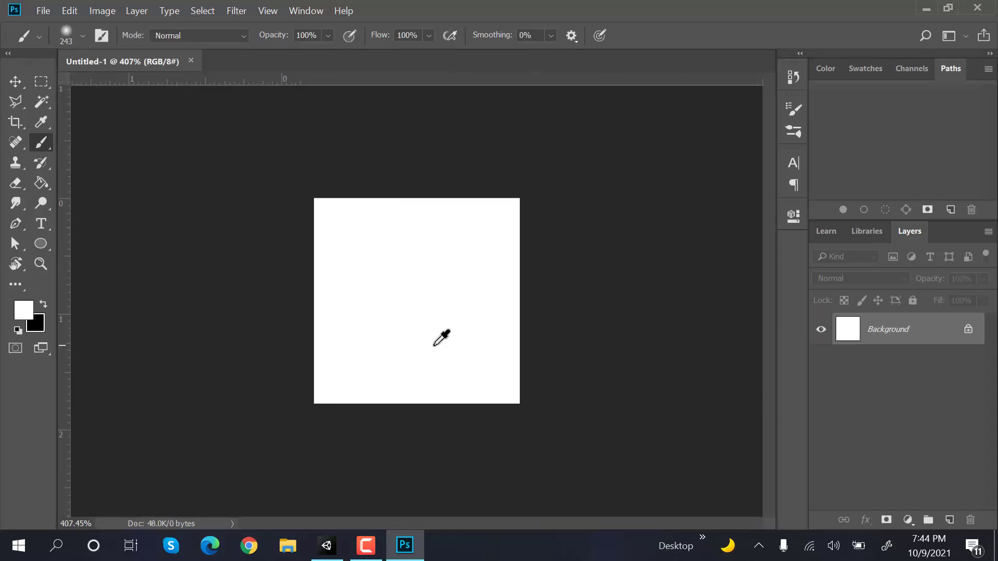
pyautogui.click(43, 304)
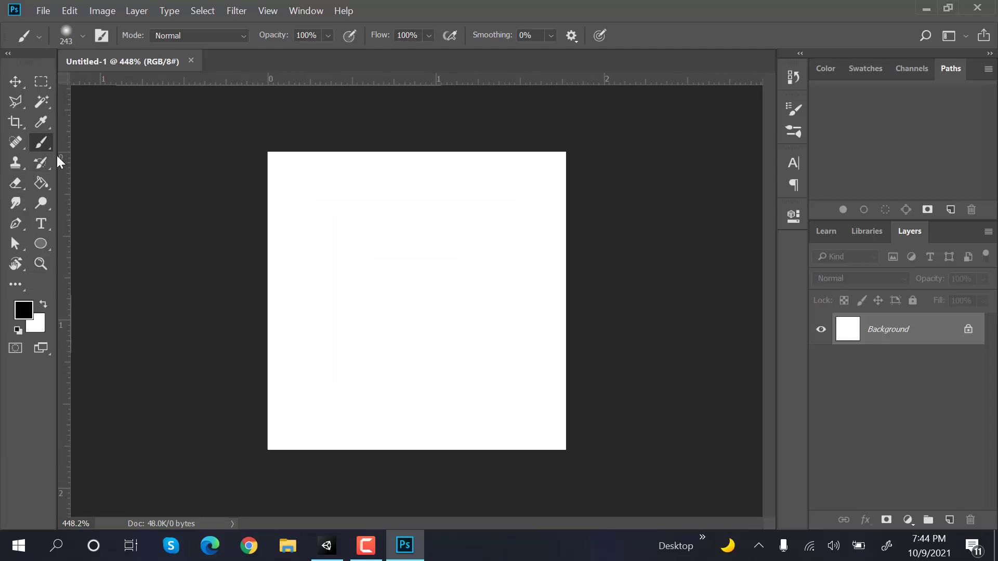
pyautogui.moveTo(48, 184); pyautogui.dragTo(72, 190)
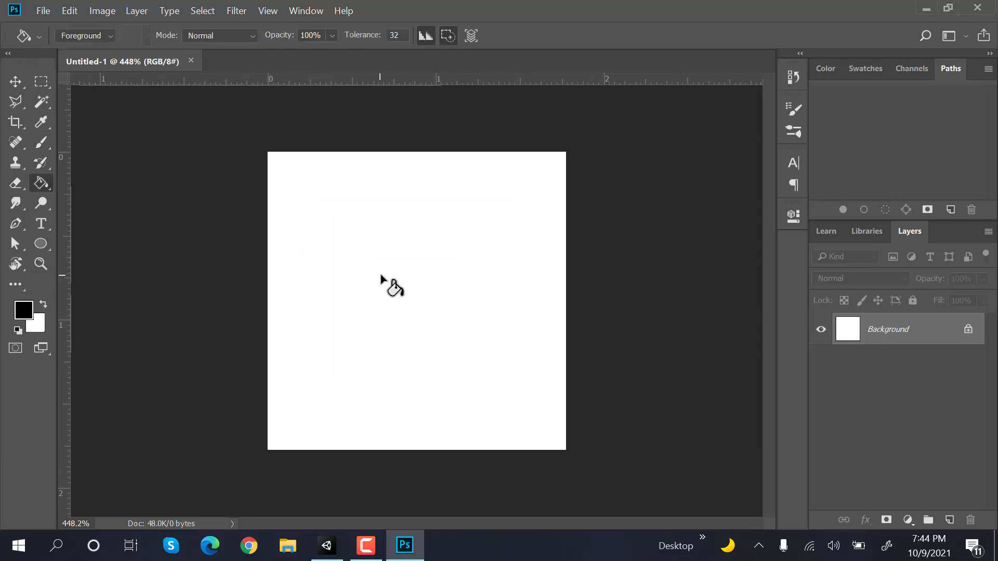
pyautogui.click(391, 285)
pyautogui.click(951, 521)
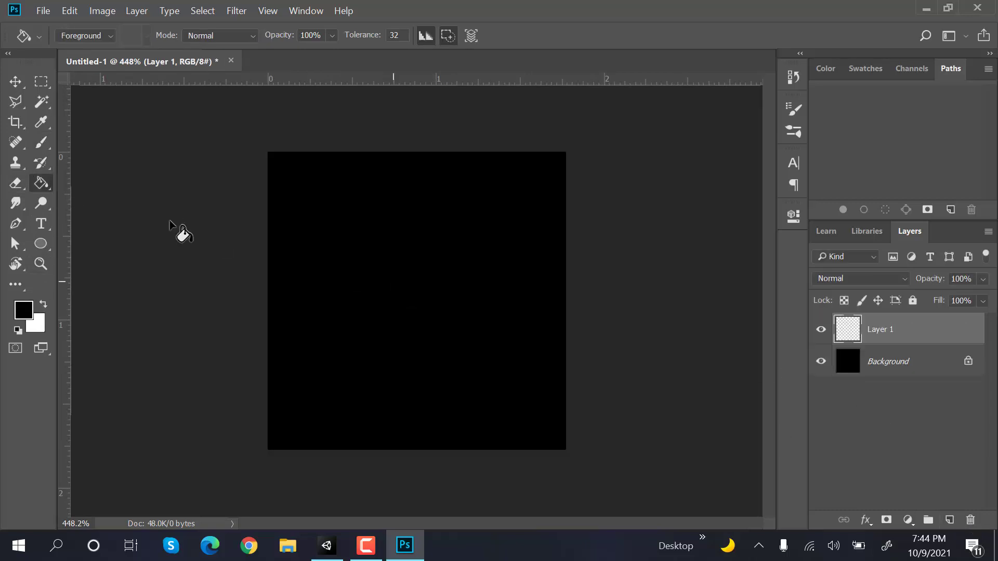
# Step: Switch to a smaller Brush and lower its opacity
pyautogui.click(41, 141)
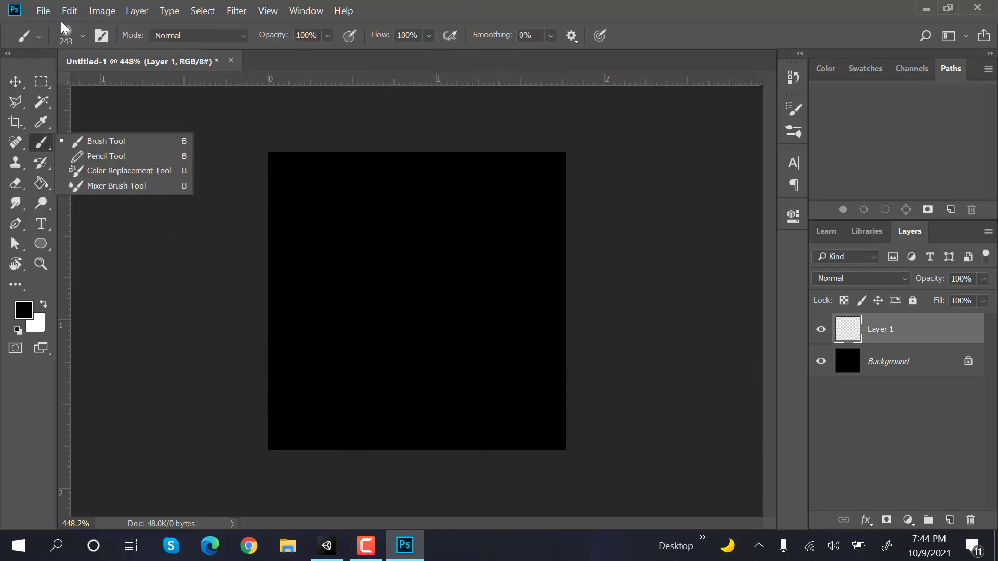
pyautogui.click(82, 35)
pyautogui.moveTo(130, 86); pyautogui.dragTo(121, 83)
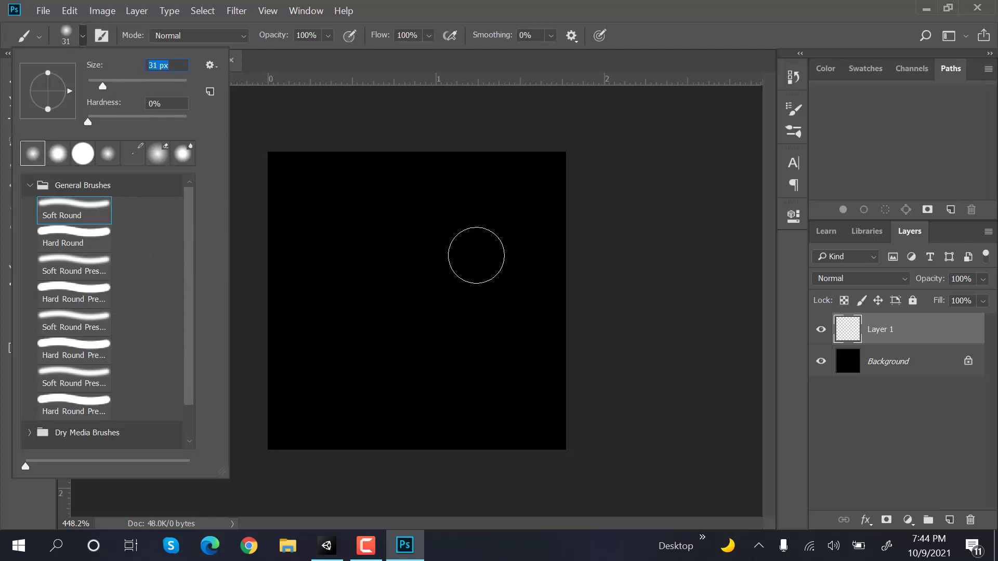
pyautogui.click(676, 6)
pyautogui.click(318, 35)
pyautogui.write('1')
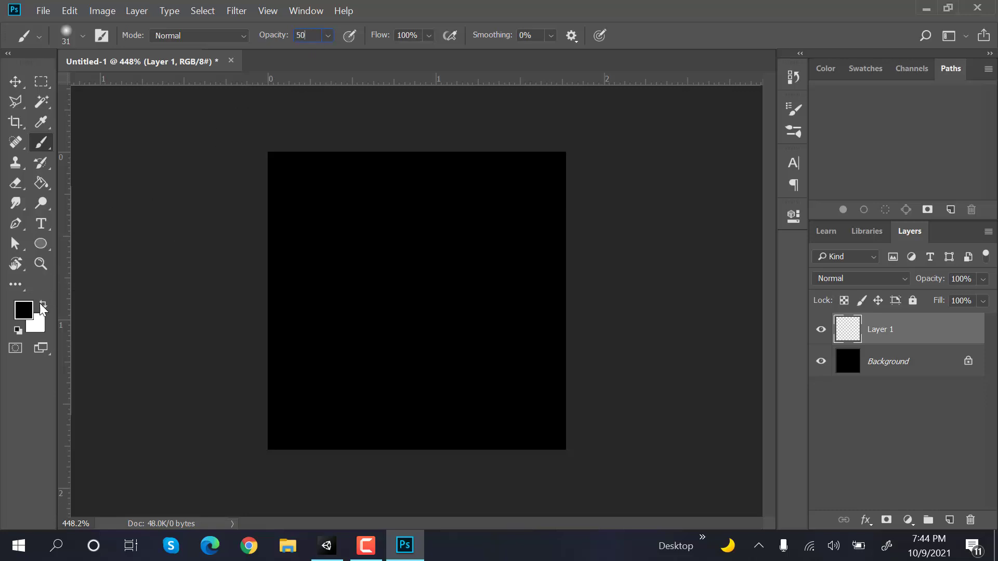
pyautogui.press('Return')
# Step: Paint a soft white cloud, then brighten its left, right and upper-right areas
pyautogui.press('x')
pyautogui.moveTo(436, 208)
pyautogui.mouseDown()
pyautogui.moveTo(345, 229)
pyautogui.moveTo(476, 316)
pyautogui.moveTo(347, 284)
pyautogui.moveTo(427, 238)
pyautogui.moveTo(504, 230)
pyautogui.moveTo(415, 228)
pyautogui.moveTo(380, 261)
pyautogui.moveTo(390, 309)
pyautogui.moveTo(488, 314)
pyautogui.moveTo(506, 260)
pyautogui.moveTo(410, 271)
pyautogui.moveTo(338, 336)
pyautogui.moveTo(448, 411)
pyautogui.moveTo(506, 372)
pyautogui.moveTo(520, 295)
pyautogui.moveTo(369, 358)
pyautogui.moveTo(353, 386)
pyautogui.moveTo(327, 250)
pyautogui.moveTo(418, 215)
pyautogui.moveTo(470, 212)
pyautogui.moveTo(462, 304)
pyautogui.moveTo(390, 312)
pyautogui.moveTo(430, 278)
pyautogui.moveTo(449, 277)
pyautogui.mouseUp()
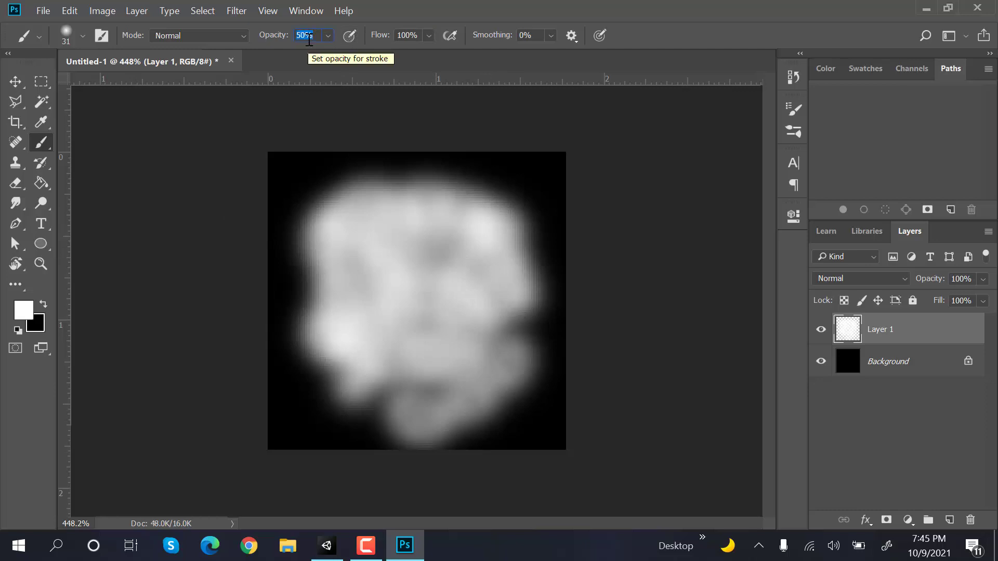
pyautogui.write('1')
pyautogui.press('Return')
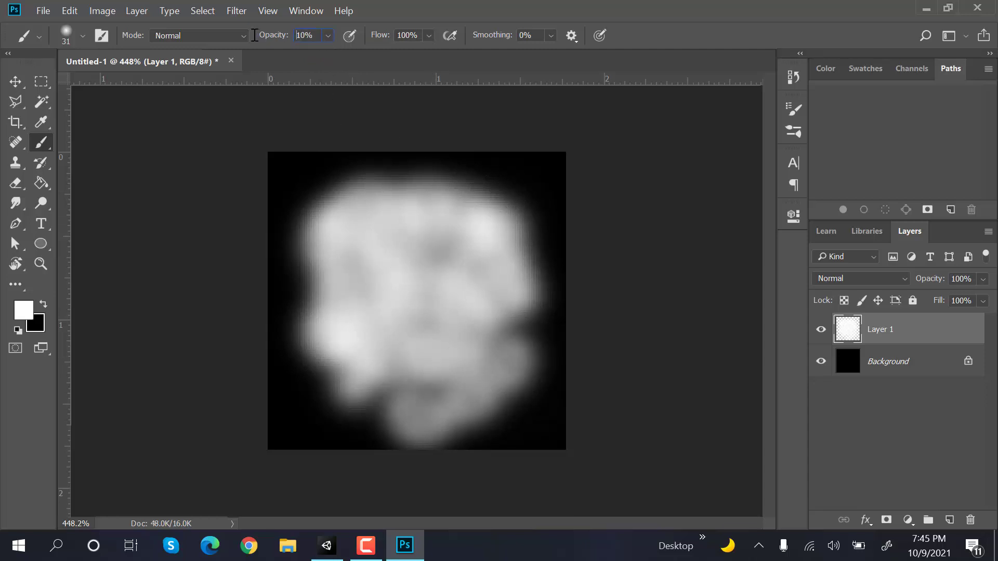
pyautogui.moveTo(312, 234)
pyautogui.mouseDown()
pyautogui.moveTo(305, 334)
pyautogui.moveTo(326, 395)
pyautogui.mouseUp()
pyautogui.moveTo(505, 366); pyautogui.dragTo(419, 310)
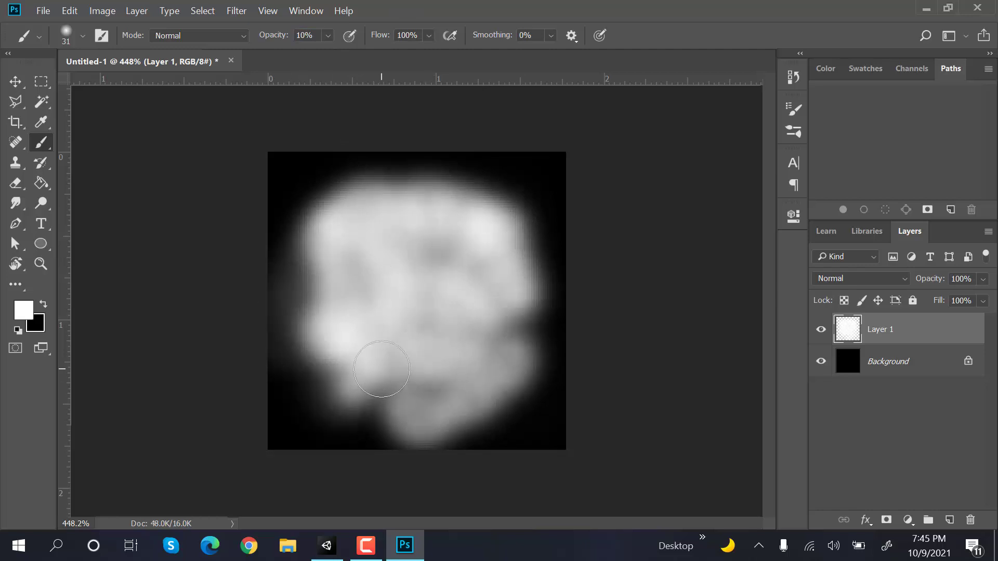
# Step: Erase parts of the cloud with the standard Eraser at 70% flow to darken them
pyautogui.click(15, 183)
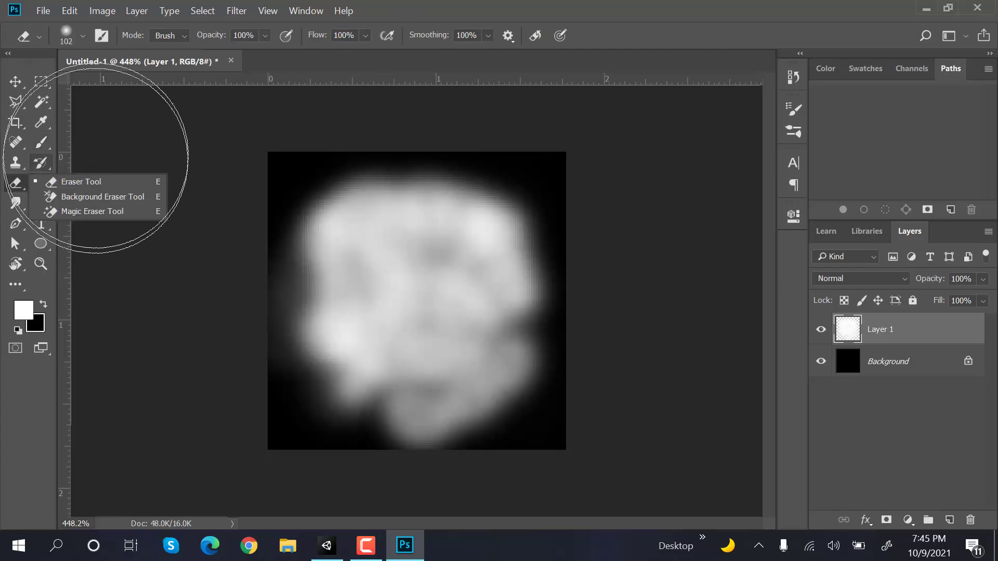
pyautogui.click(100, 183)
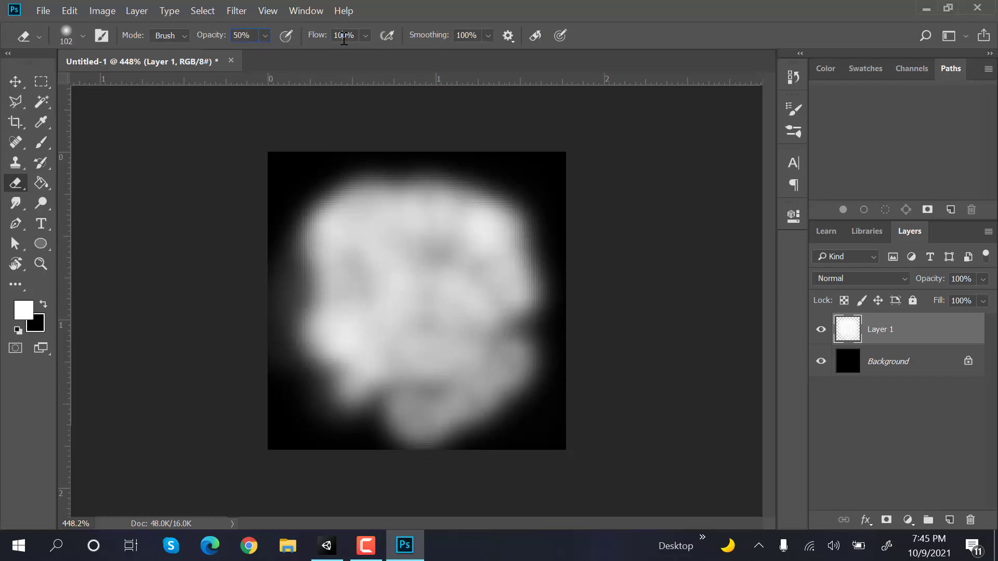
pyautogui.write('70')
pyautogui.click(83, 35)
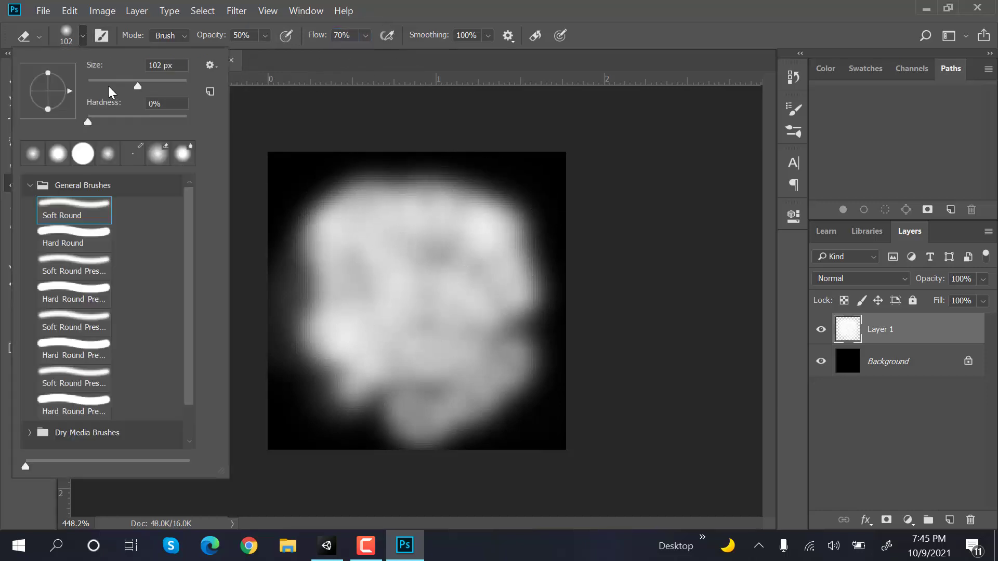
pyautogui.click(426, 235)
pyautogui.moveTo(345, 200)
pyautogui.mouseDown()
pyautogui.moveTo(345, 260)
pyautogui.moveTo(447, 309)
pyautogui.moveTo(441, 261)
pyautogui.moveTo(511, 231)
pyautogui.moveTo(447, 340)
pyautogui.moveTo(360, 348)
pyautogui.moveTo(347, 382)
pyautogui.moveTo(479, 369)
pyautogui.moveTo(496, 282)
pyautogui.moveTo(487, 245)
pyautogui.moveTo(353, 230)
pyautogui.moveTo(413, 216)
pyautogui.moveTo(485, 232)
pyautogui.moveTo(417, 296)
pyautogui.moveTo(312, 279)
pyautogui.mouseUp()
# Step: Add faint white brush strokes across the cloud, then erase darker mottled patches into it
pyautogui.click(41, 141)
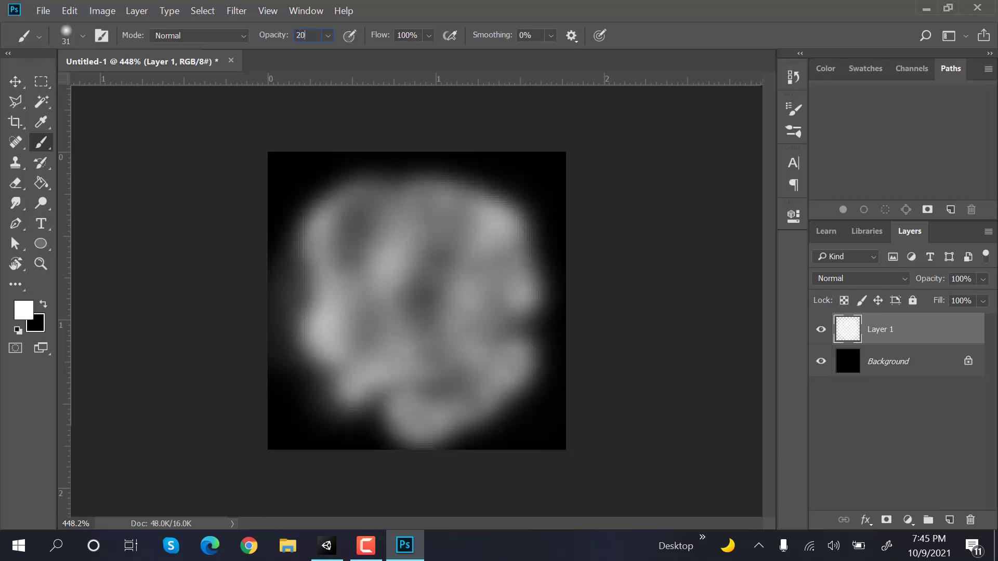
pyautogui.moveTo(511, 240)
pyautogui.mouseDown()
pyautogui.moveTo(379, 215)
pyautogui.moveTo(361, 226)
pyautogui.moveTo(433, 332)
pyautogui.moveTo(499, 254)
pyautogui.moveTo(440, 255)
pyautogui.moveTo(330, 300)
pyautogui.moveTo(408, 383)
pyautogui.moveTo(474, 396)
pyautogui.moveTo(518, 285)
pyautogui.moveTo(341, 186)
pyautogui.moveTo(326, 197)
pyautogui.moveTo(322, 244)
pyautogui.mouseUp()
pyautogui.click(16, 141)
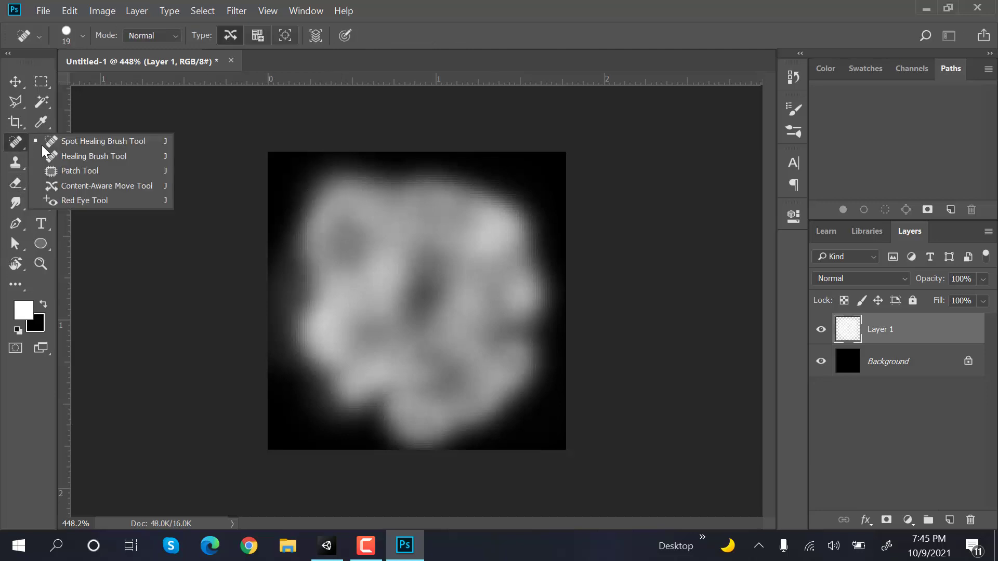
pyautogui.click(16, 183)
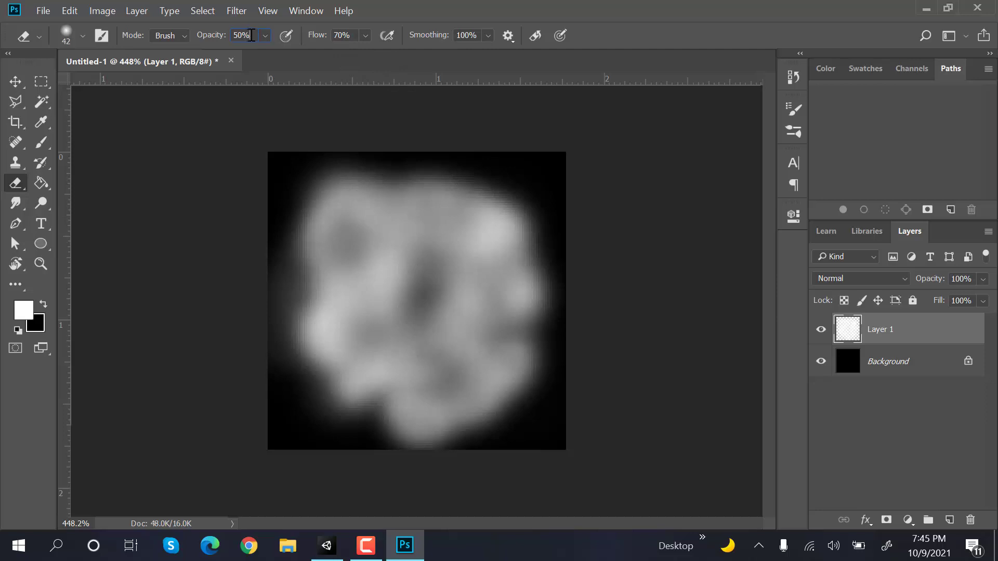
pyautogui.moveTo(383, 182)
pyautogui.mouseDown()
pyautogui.moveTo(435, 220)
pyautogui.moveTo(338, 225)
pyautogui.moveTo(334, 290)
pyautogui.moveTo(364, 377)
pyautogui.moveTo(395, 335)
pyautogui.moveTo(531, 268)
pyautogui.moveTo(491, 360)
pyautogui.moveTo(498, 374)
pyautogui.moveTo(522, 350)
pyautogui.moveTo(428, 377)
pyautogui.moveTo(395, 402)
pyautogui.moveTo(307, 304)
pyautogui.moveTo(333, 198)
pyautogui.moveTo(437, 204)
pyautogui.moveTo(472, 311)
pyautogui.mouseUp()
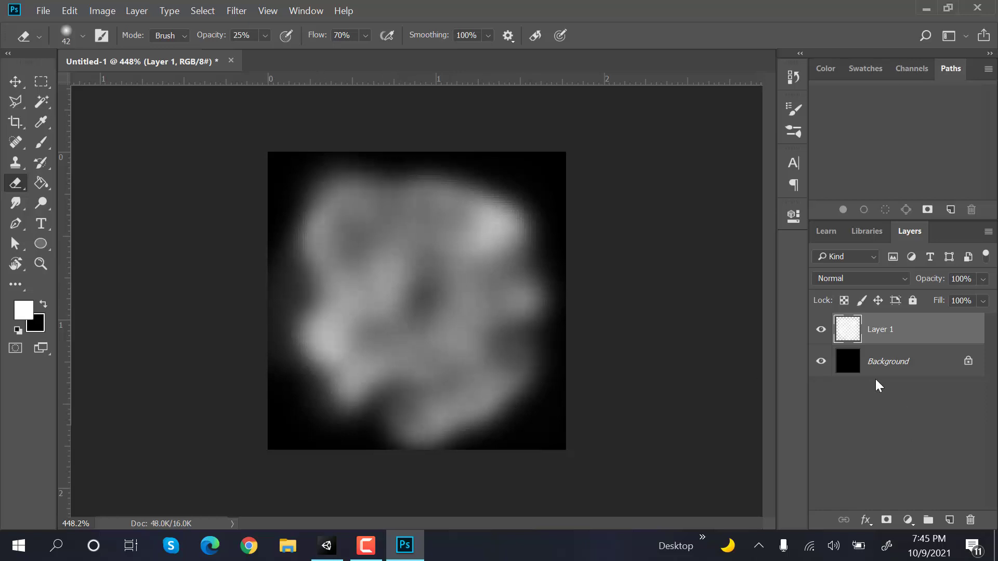
# Step: Show the Background and give Layer 1 an Outer Glow at 13% opacity and 3 px size
pyautogui.click(820, 362)
pyautogui.rightClick(932, 329)
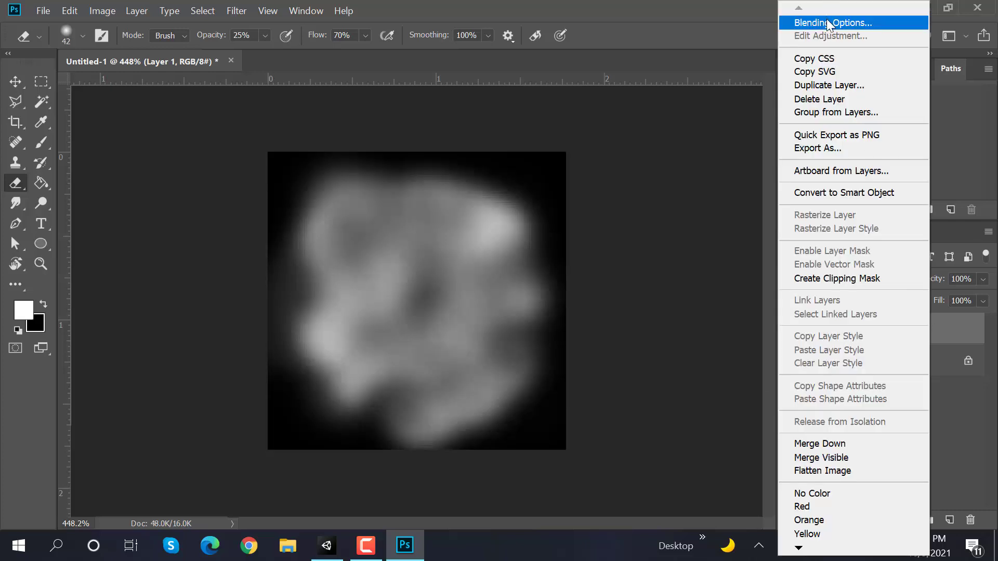
pyautogui.press('Escape')
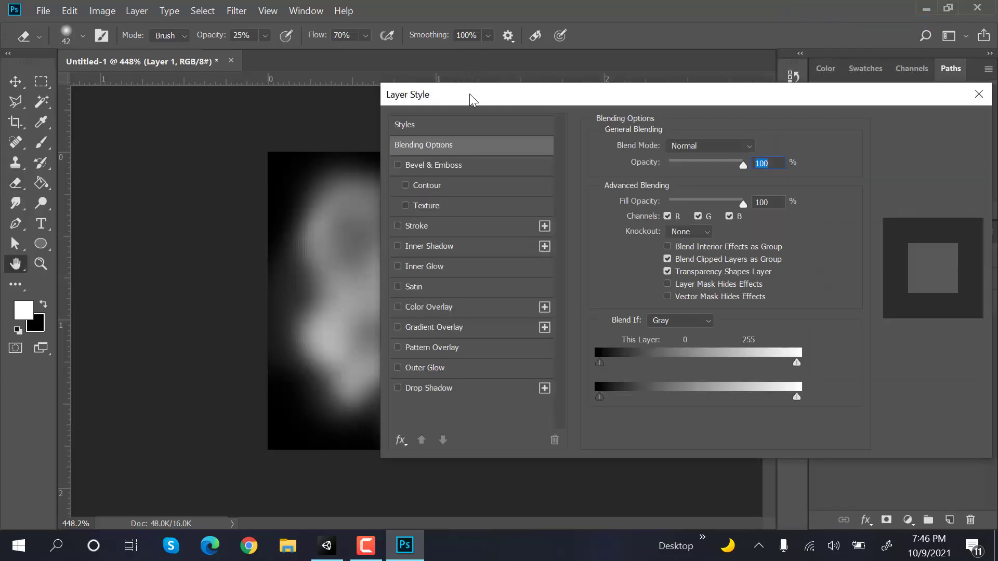
pyautogui.moveTo(475, 98); pyautogui.dragTo(750, 42)
pyautogui.click(697, 314)
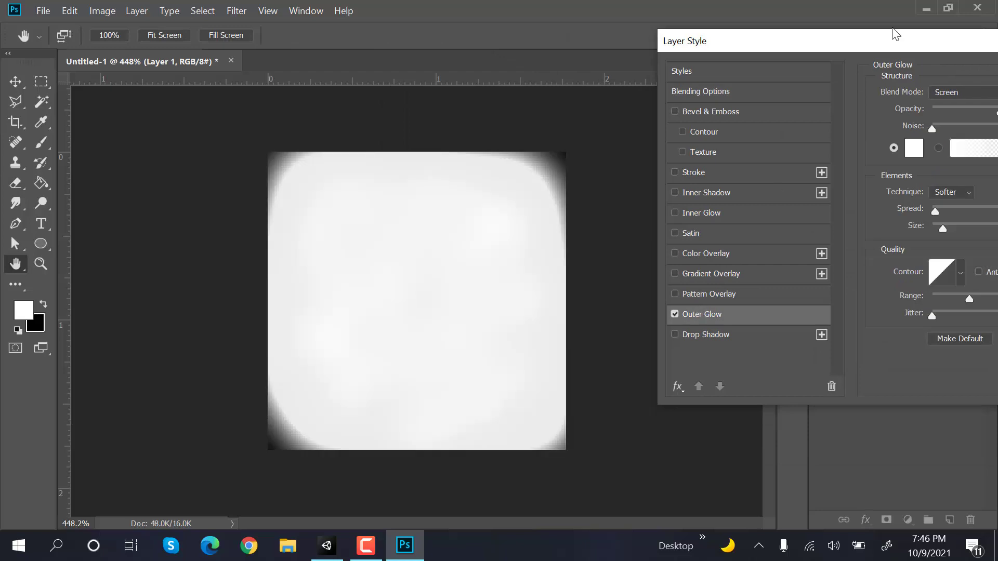
pyautogui.moveTo(893, 41); pyautogui.dragTo(821, 48)
pyautogui.click(888, 117)
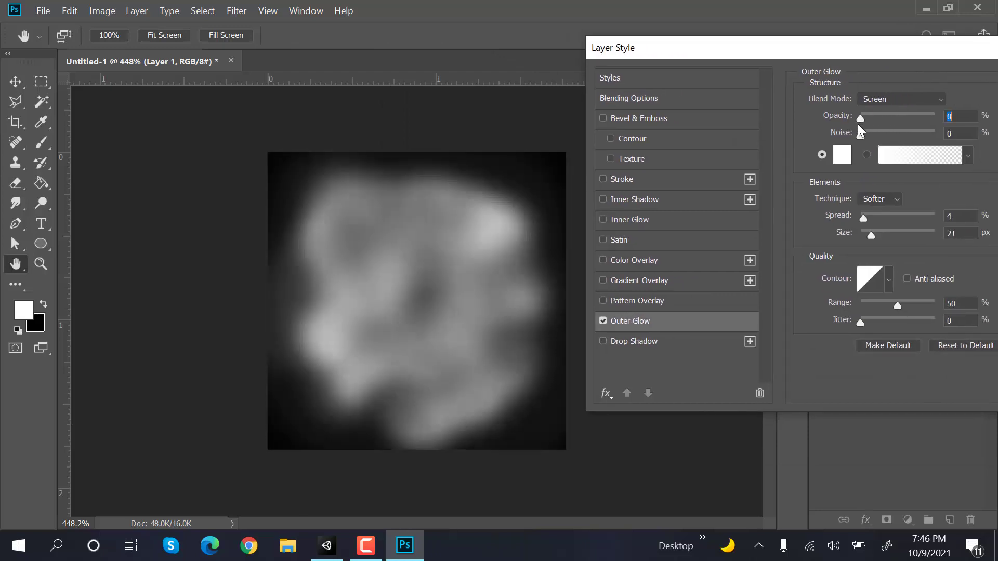
pyautogui.moveTo(857, 124); pyautogui.dragTo(865, 124)
pyautogui.moveTo(871, 235); pyautogui.dragTo(863, 238)
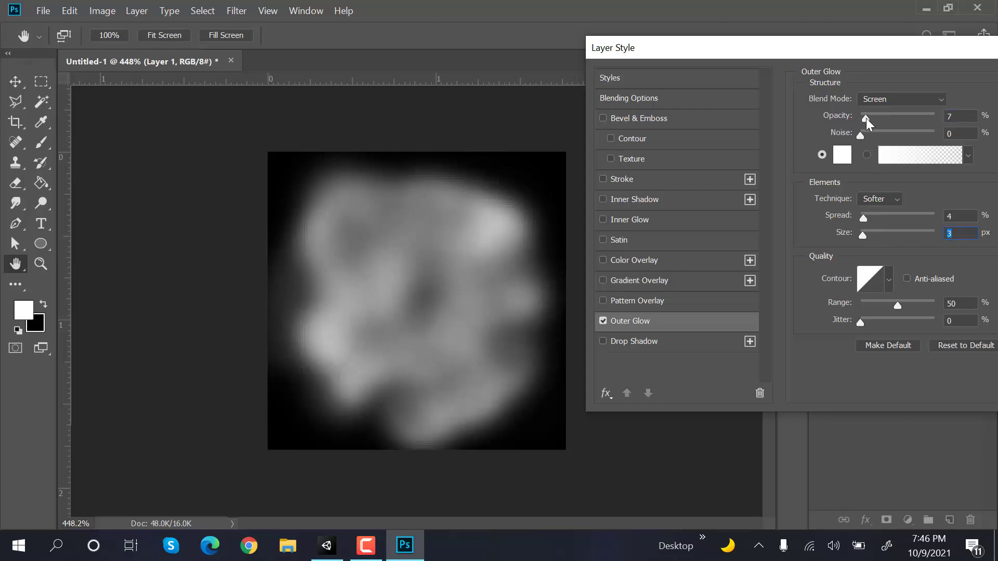
pyautogui.moveTo(865, 117); pyautogui.dragTo(869, 117)
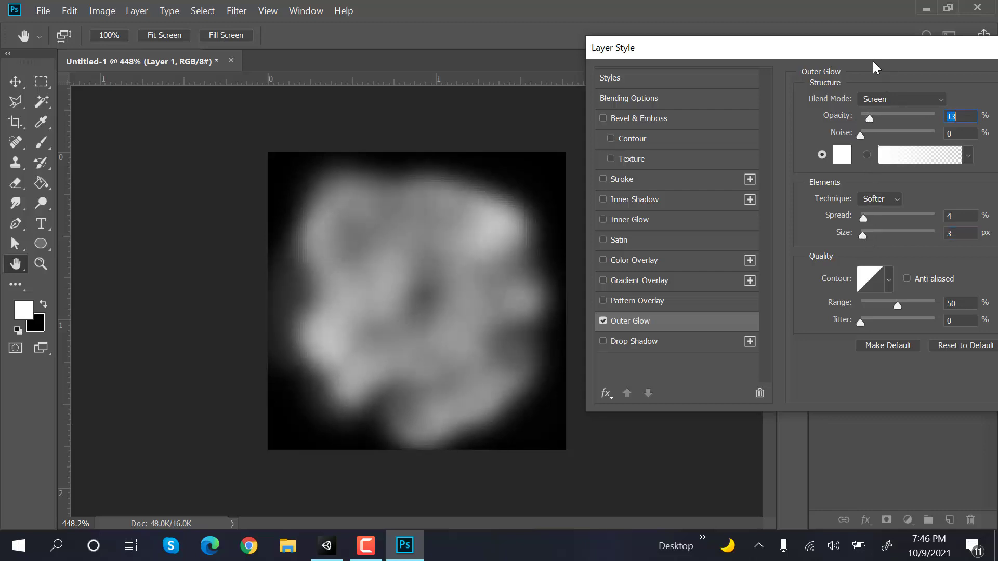
pyautogui.moveTo(993, 54); pyautogui.dragTo(811, 62)
pyautogui.click(968, 87)
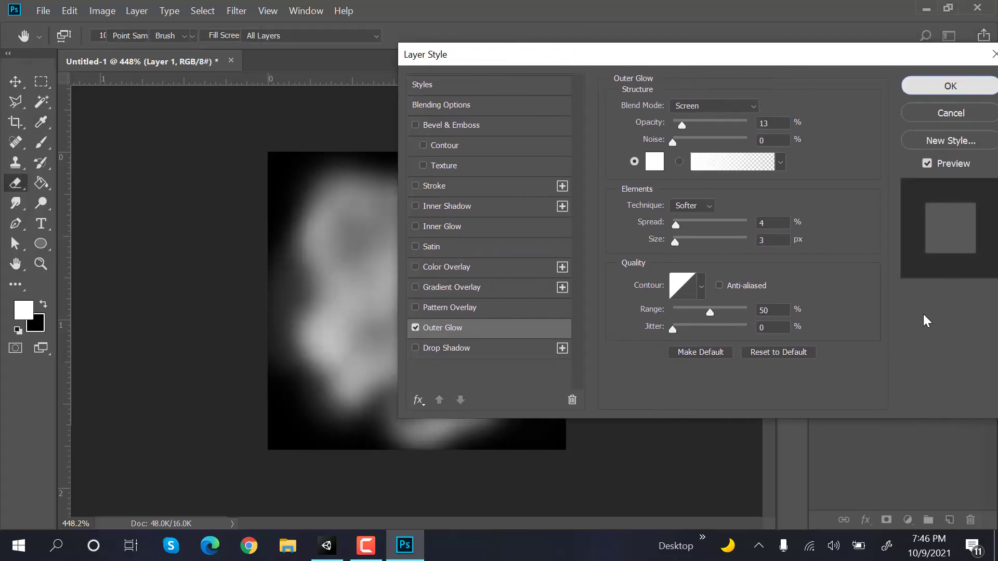
# Step: Hide the Background, save the cloud as PNG 'Clouds' in Downloads, then quit Photoshop
pyautogui.click(821, 391)
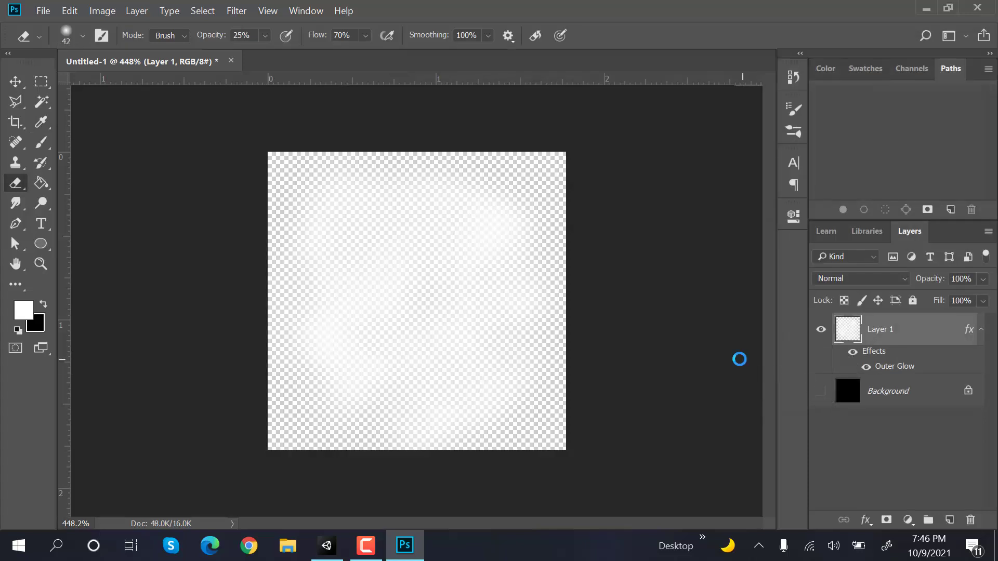
pyautogui.hotkey('ctrl', 'shift', 's')
pyautogui.click(499, 356)
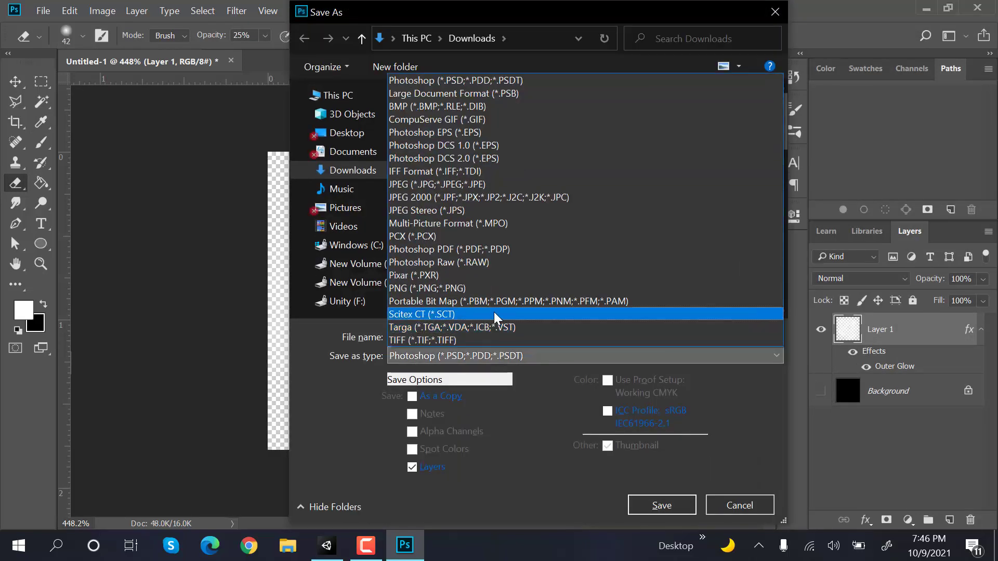
pyautogui.click(498, 290)
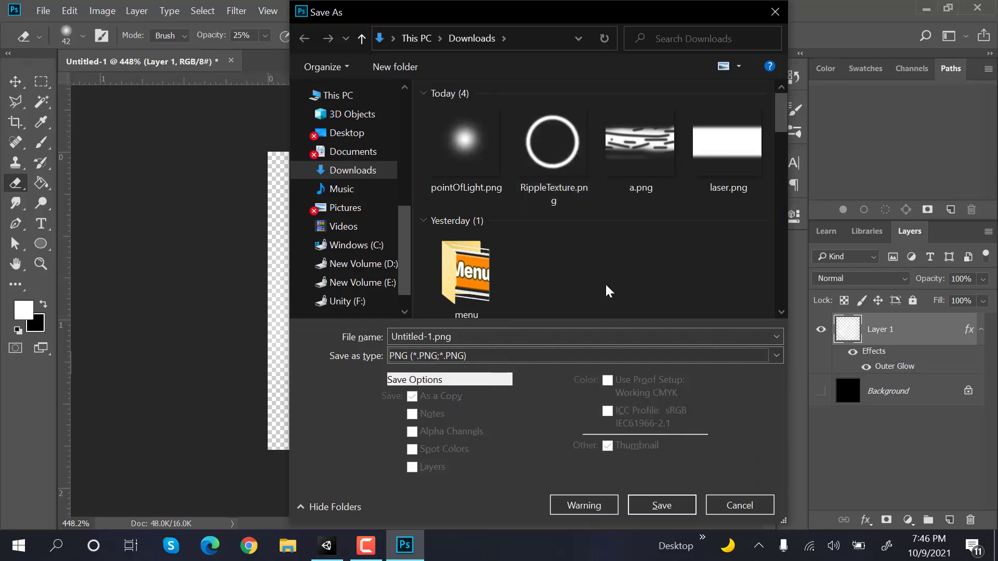
pyautogui.click(522, 334)
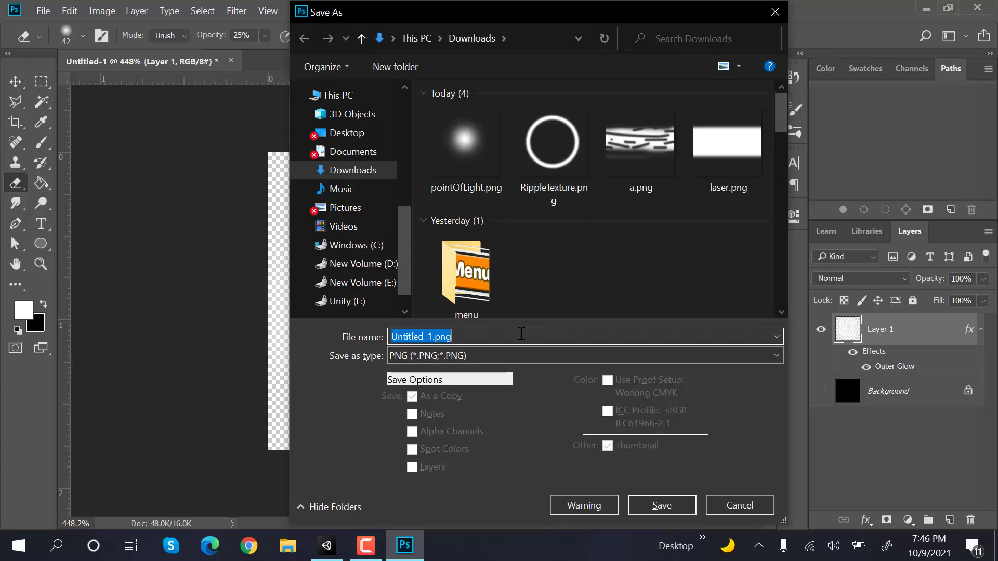
pyautogui.write('Cloud')
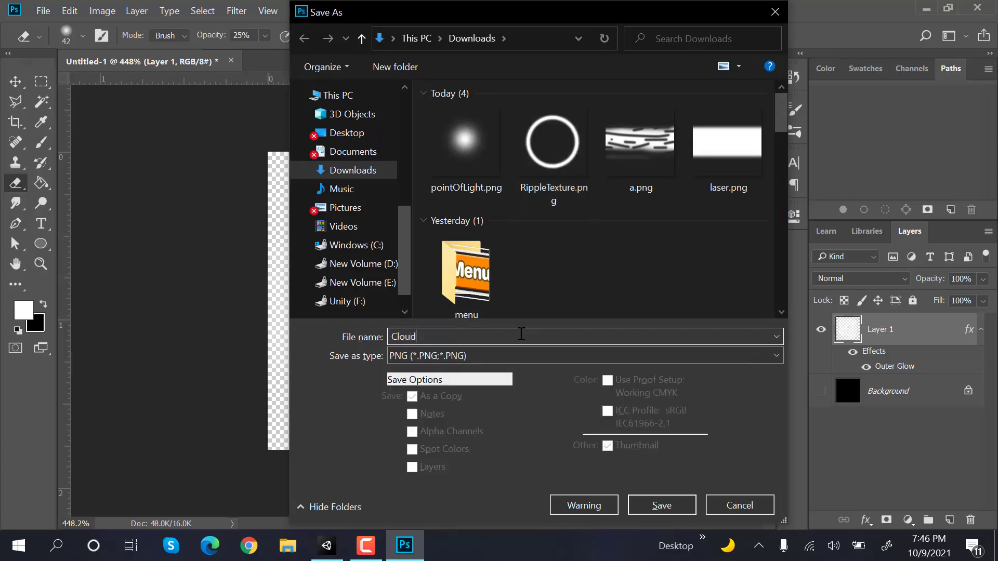
pyautogui.write('s_mat')
pyautogui.press('BackSpace')
pyautogui.press('BackSpace')
pyautogui.press('BackSpace')
pyautogui.press('Return')
pyautogui.click(613, 154)
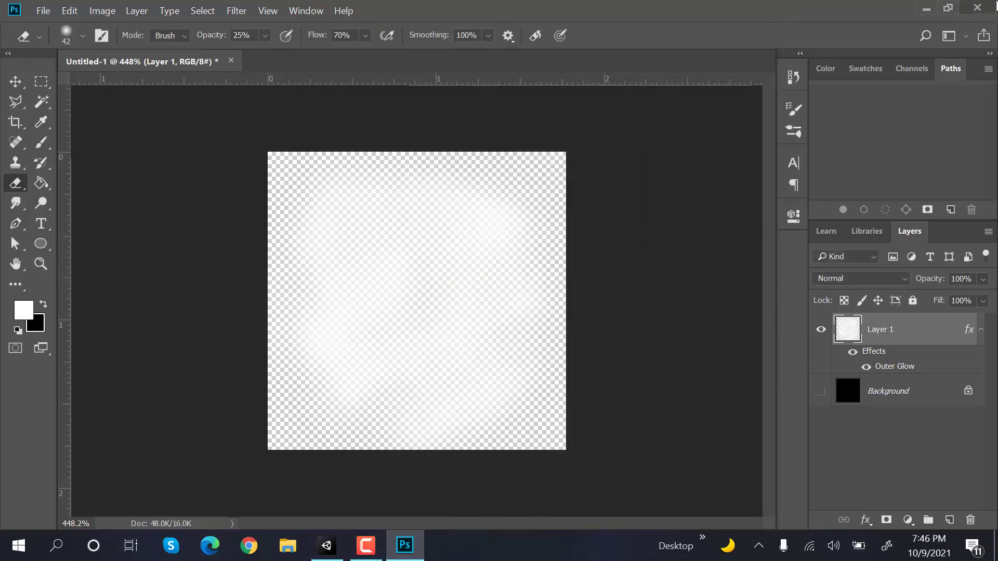
pyautogui.click(977, 7)
# Step: Discard the Photoshop document and import Clouds.png into the Sun folder with Alpha Is Transparency
pyautogui.click(546, 226)
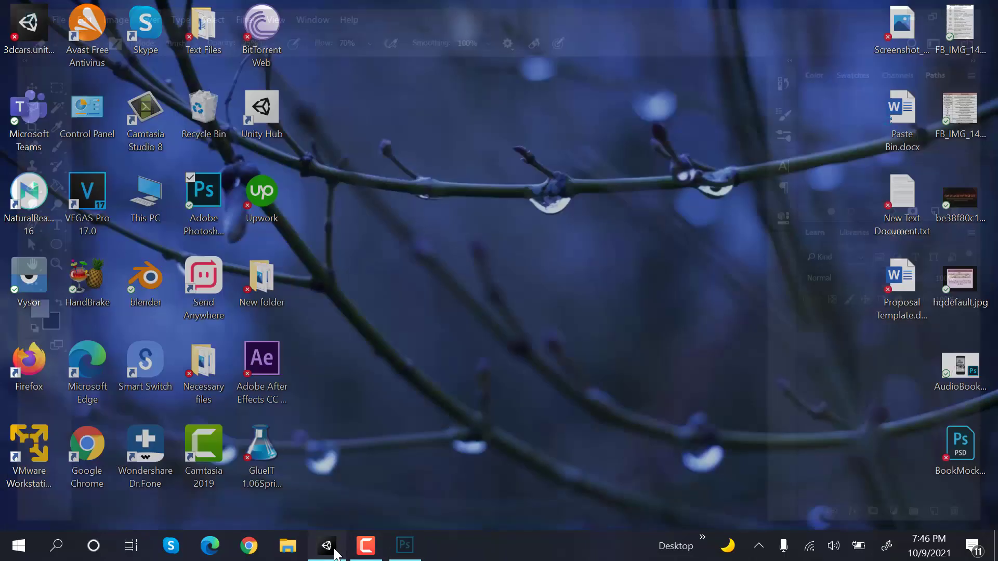
pyautogui.click(332, 550)
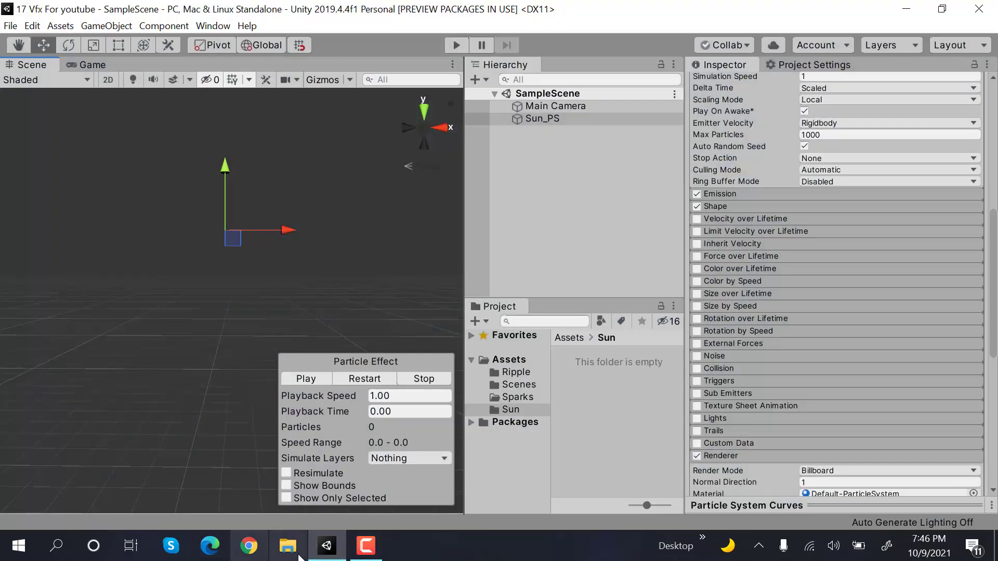
pyautogui.click(287, 545)
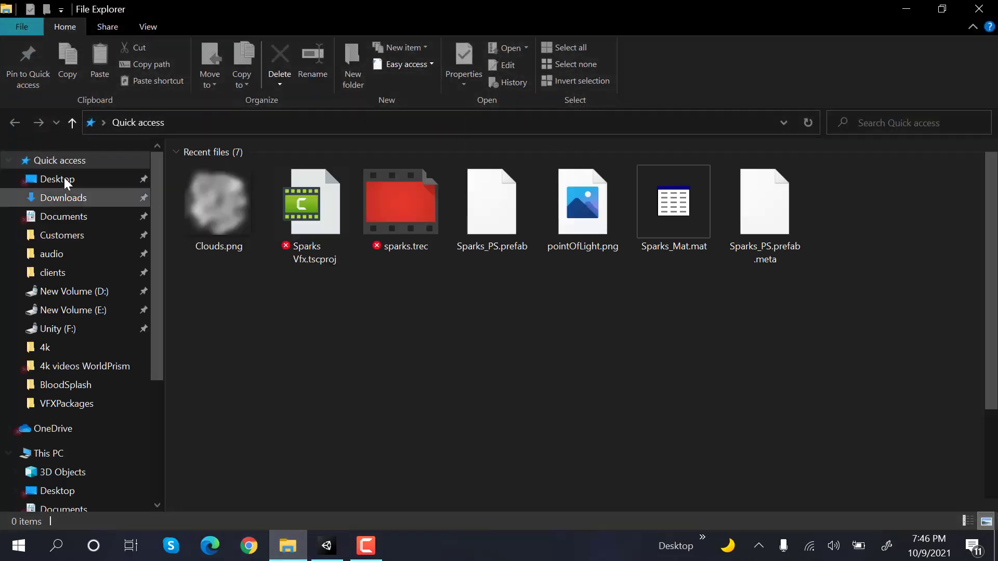
pyautogui.click(65, 197)
pyautogui.moveTo(208, 203); pyautogui.dragTo(645, 383)
pyautogui.click(589, 388)
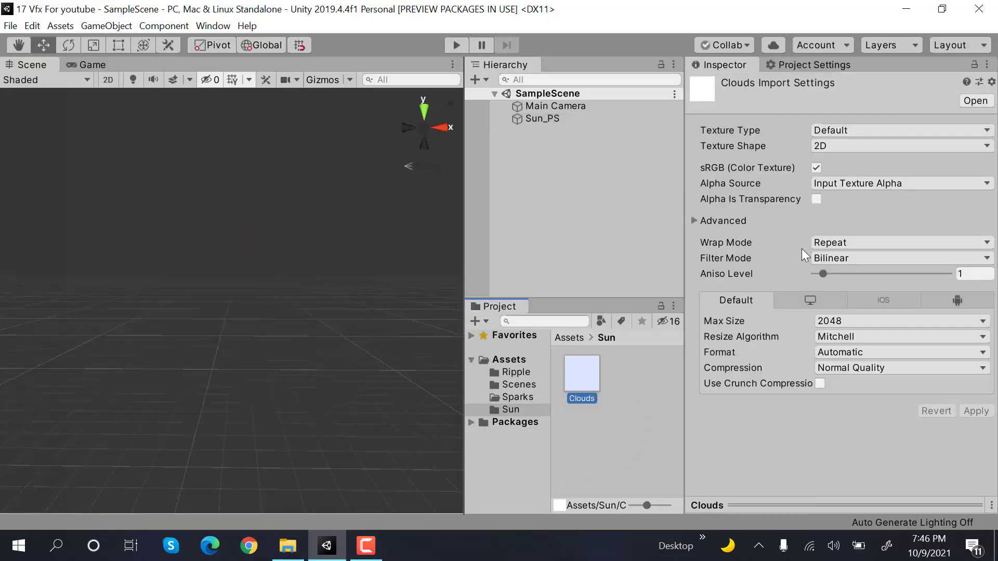
pyautogui.click(816, 199)
pyautogui.click(975, 411)
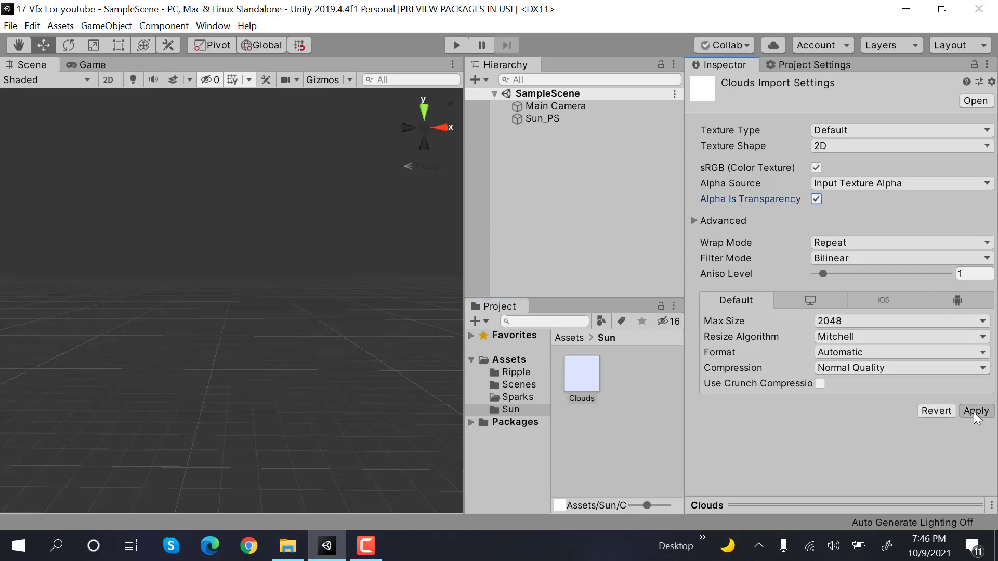
# Step: Create a new material named Clouds_mat in the Sun folder
pyautogui.rightClick(639, 378)
pyautogui.moveTo(685, 14)
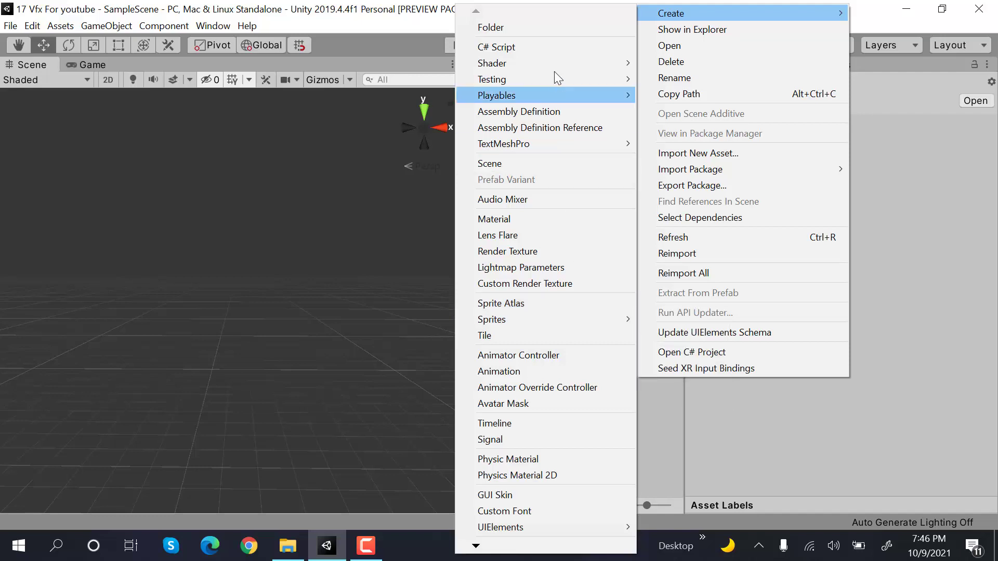
pyautogui.click(542, 218)
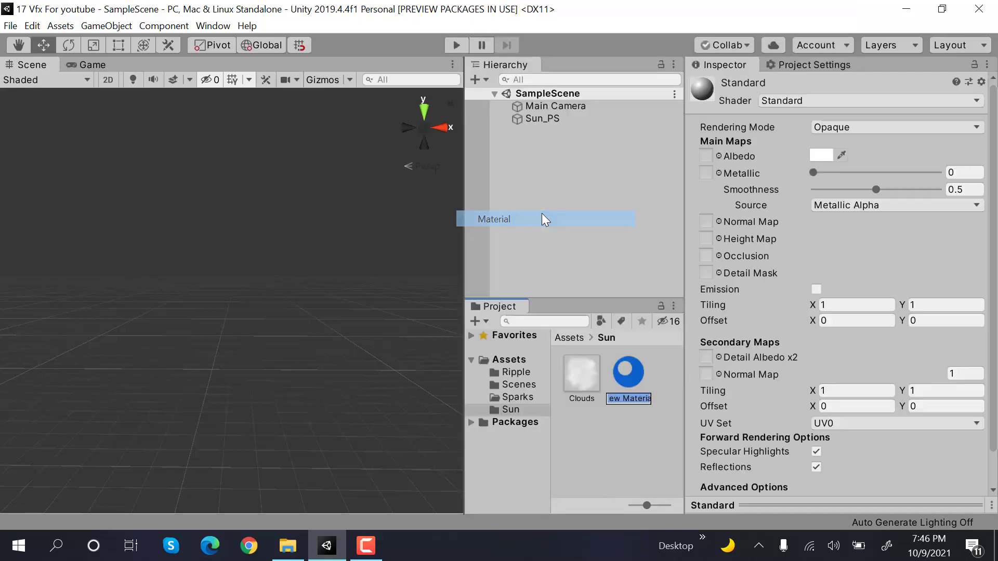
pyautogui.write('Clouds_mat')
pyautogui.press('Return')
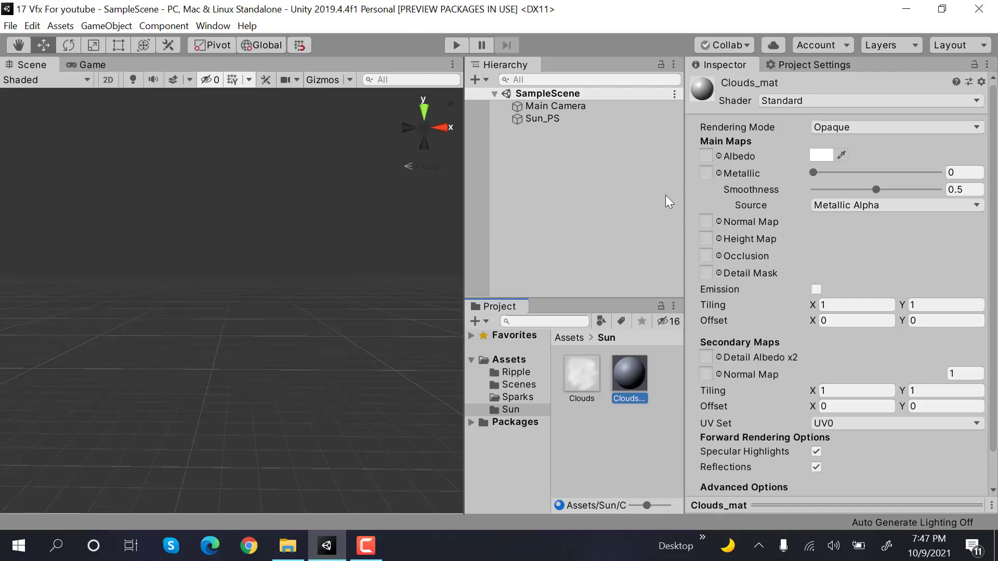
# Step: Give Clouds_mat the Legacy Particles/Additive shader and Clouds texture, and apply it to Sun_PS
pyautogui.click(860, 100)
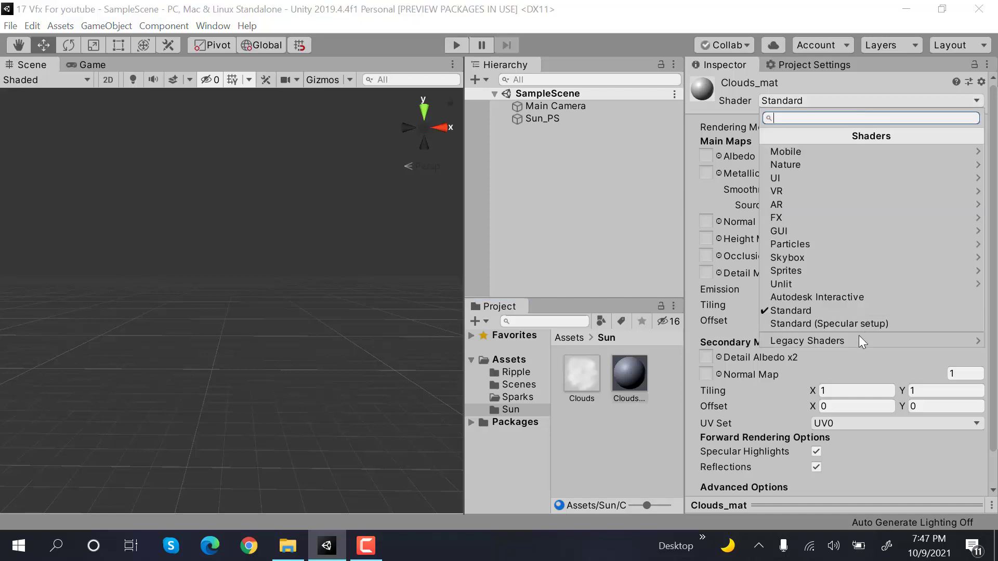
pyautogui.click(858, 338)
pyautogui.click(869, 272)
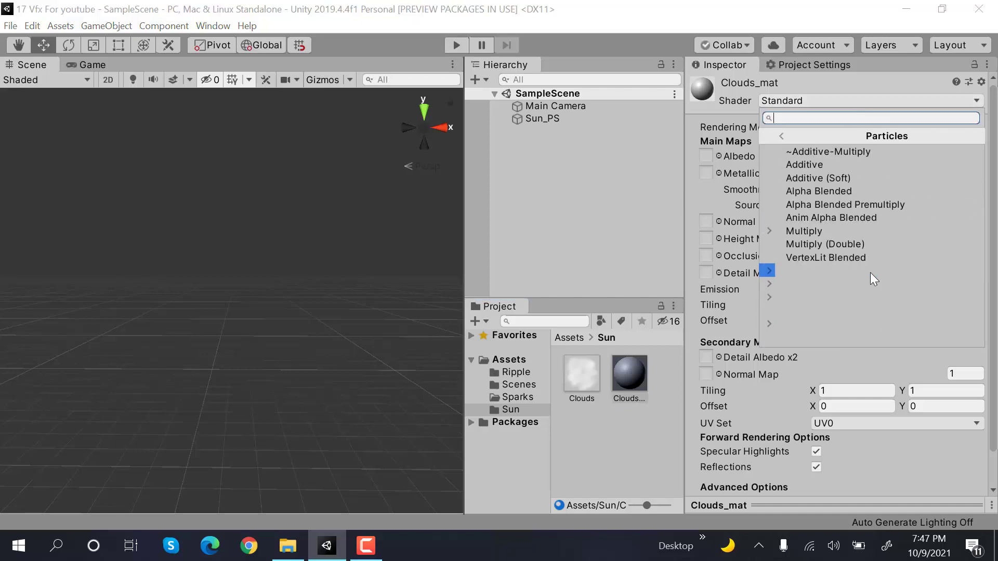
pyautogui.click(834, 165)
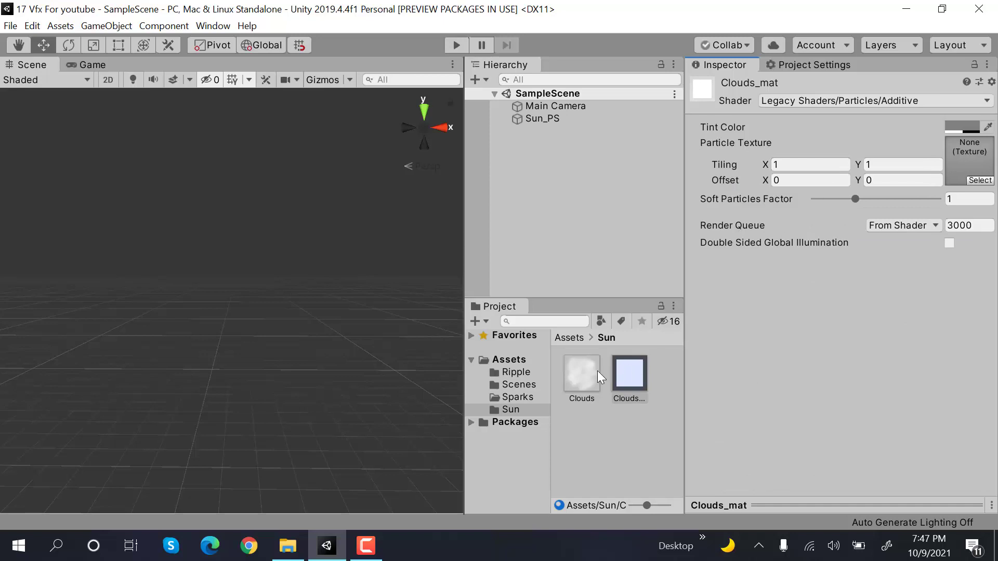
pyautogui.moveTo(595, 371); pyautogui.dragTo(954, 177)
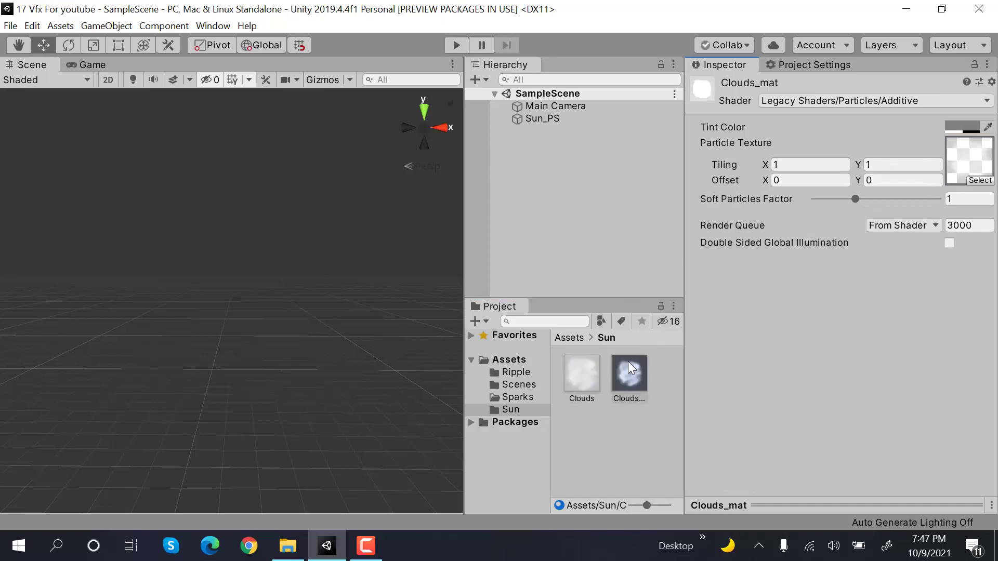
pyautogui.moveTo(630, 374); pyautogui.dragTo(550, 118)
# Step: Select Sun_PS, preview its playback, and set Emission Rate over Time to 100
pyautogui.click(550, 119)
pyautogui.click(379, 378)
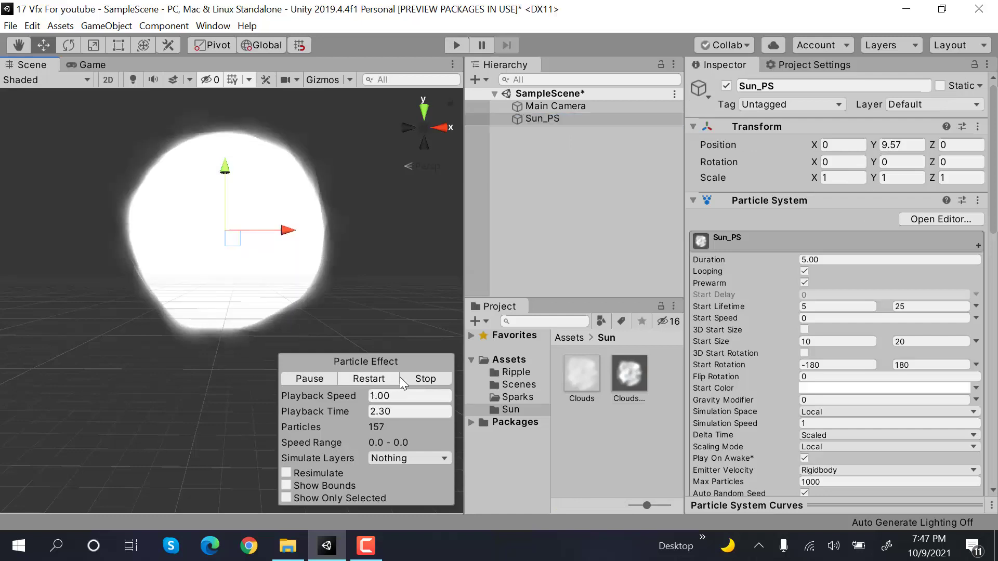
pyautogui.click(328, 375)
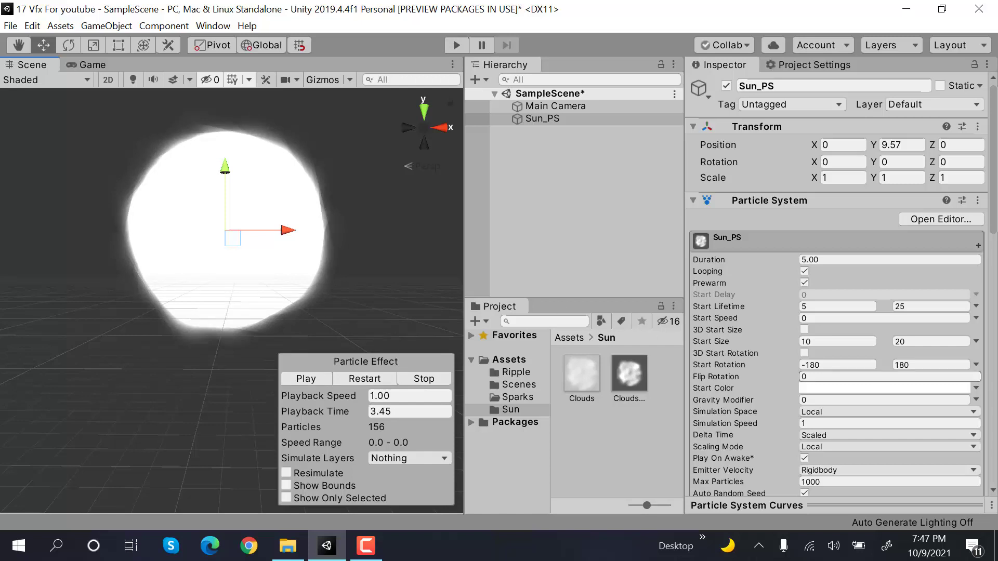
pyautogui.scroll(-3, 928, 375)
pyautogui.click(793, 401)
pyautogui.click(844, 416)
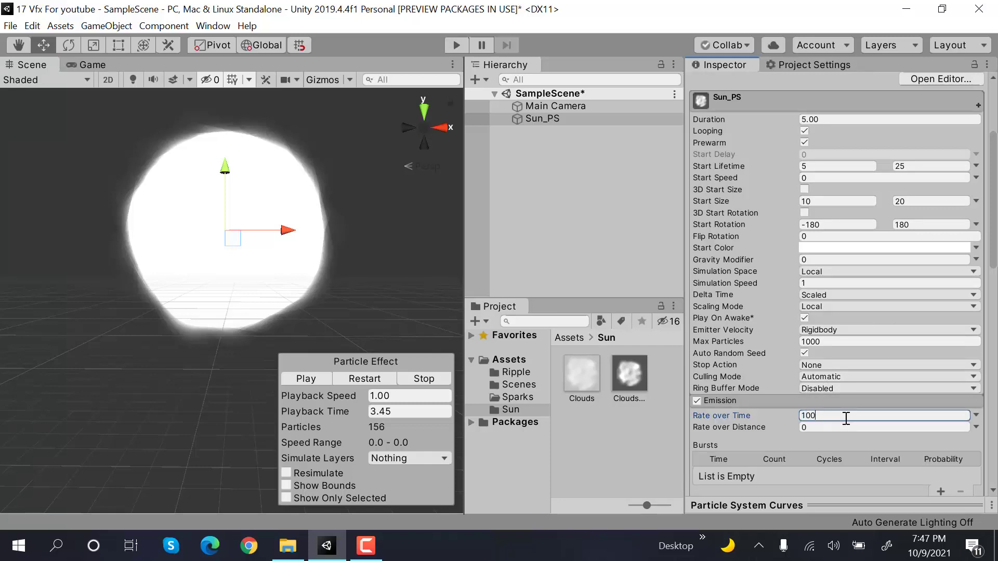
pyautogui.write('100')
# Step: Change the Sun_PS emitter shape to a Sphere with radius 10 and restart the preview
pyautogui.scroll(-3, 928, 377)
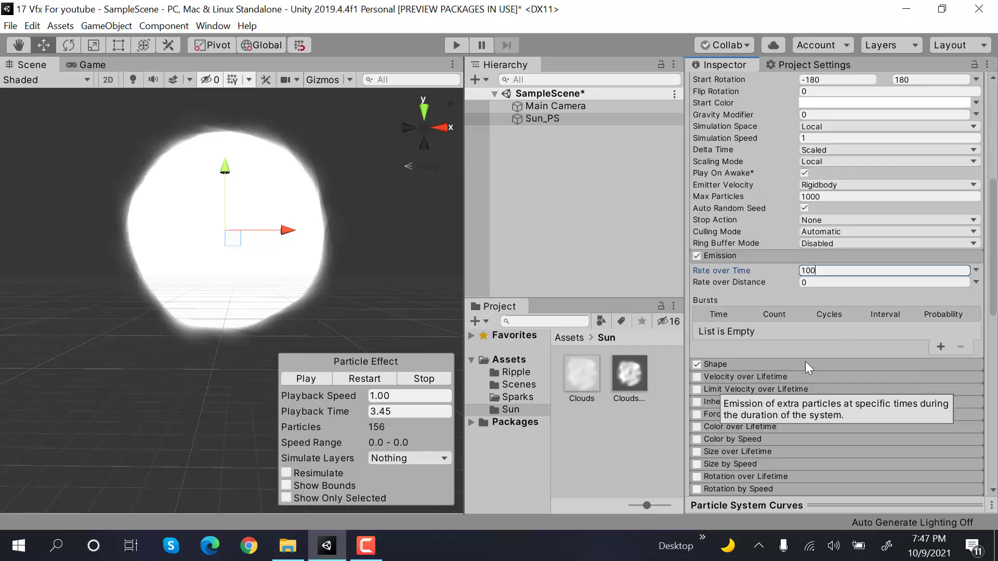
pyautogui.click(803, 365)
pyautogui.click(842, 378)
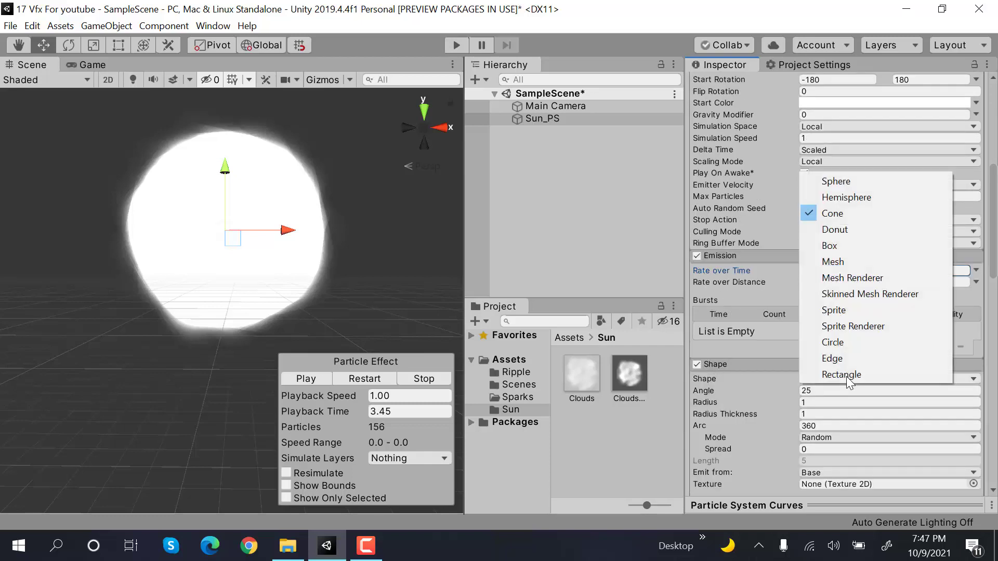
pyautogui.click(859, 182)
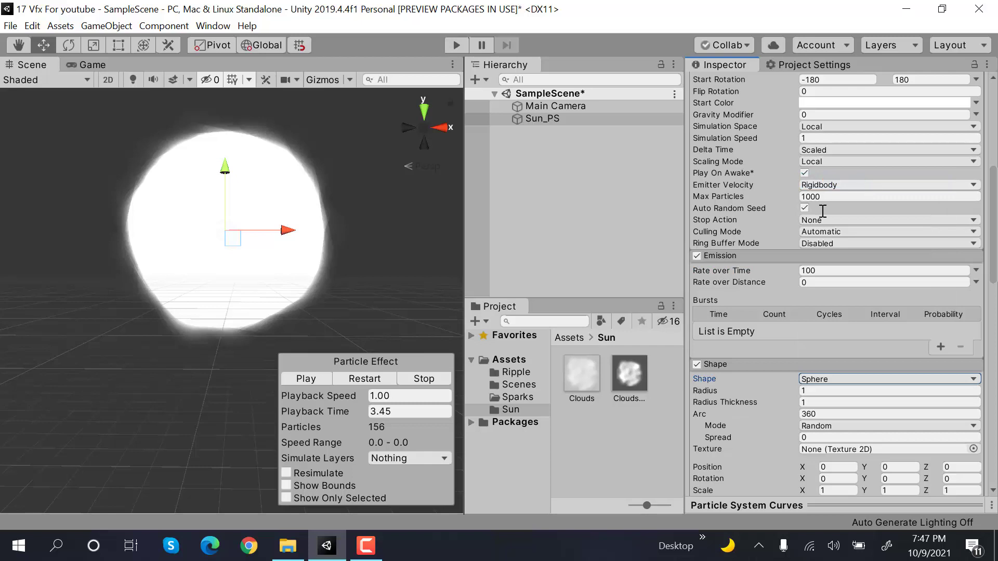
pyautogui.click(825, 390)
pyautogui.write('0')
pyautogui.scroll(-3, 276, 281)
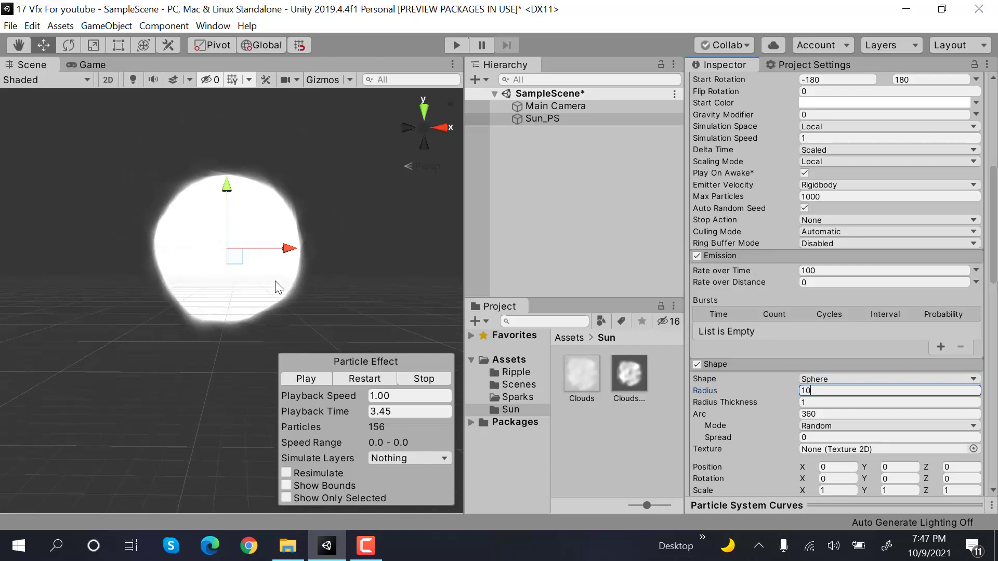
pyautogui.click(379, 384)
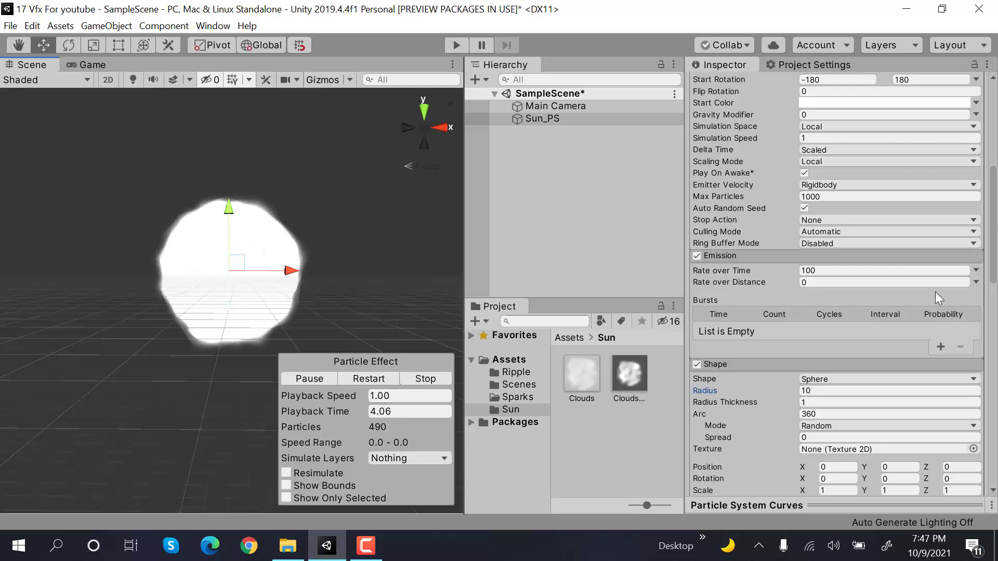
pyautogui.scroll(-5, 931, 254)
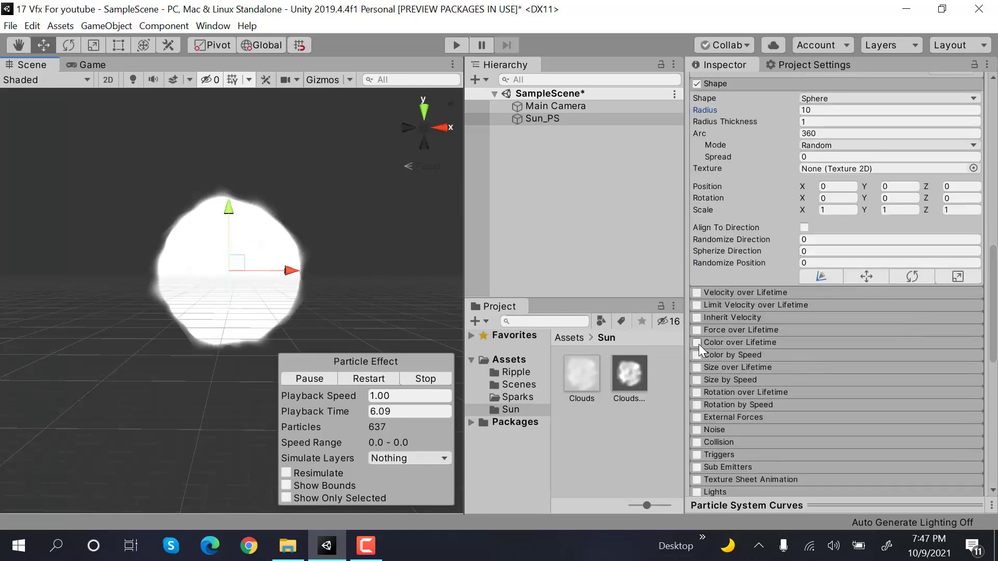
# Step: Enable Color over Lifetime and set both gradient colour keys to orange FF9600
pyautogui.click(722, 341)
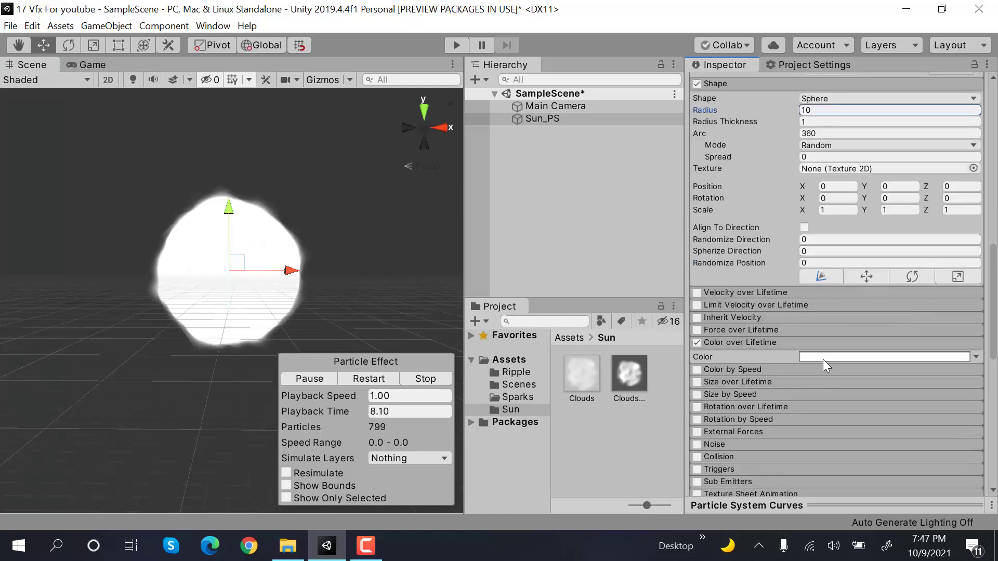
pyautogui.click(822, 359)
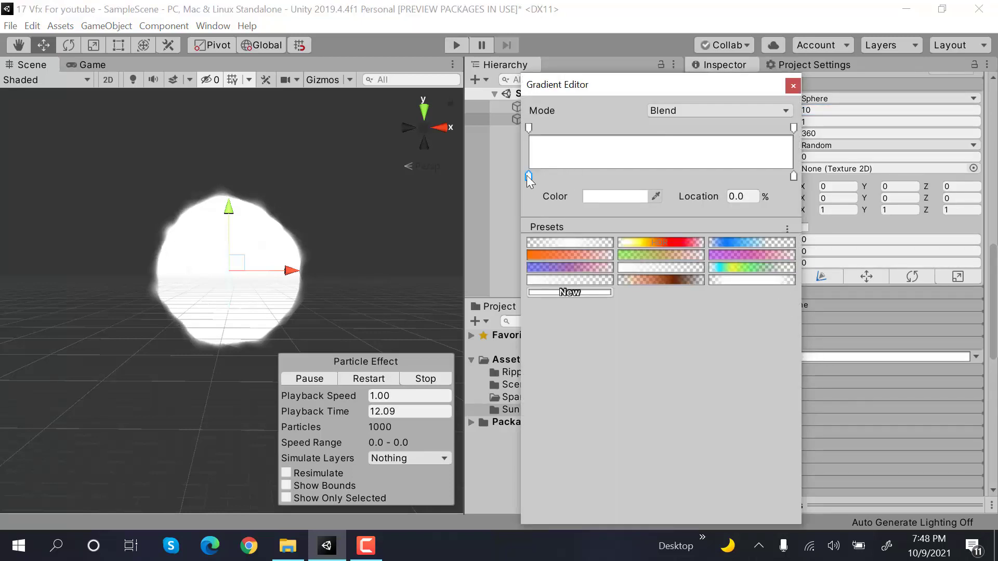
pyautogui.click(637, 196)
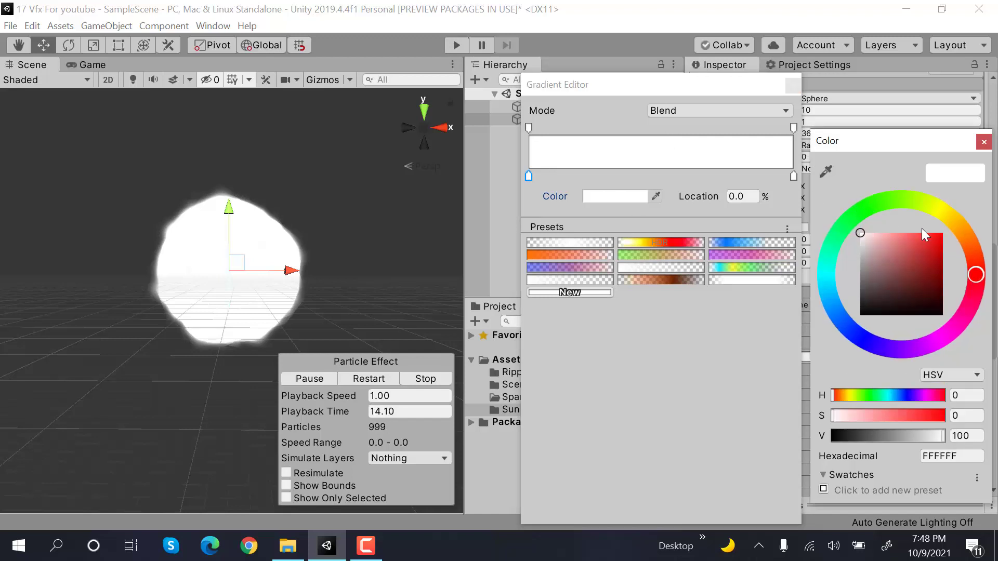
pyautogui.click(971, 235)
pyautogui.moveTo(936, 239); pyautogui.dragTo(943, 233)
pyautogui.click(886, 152)
pyautogui.click(946, 357)
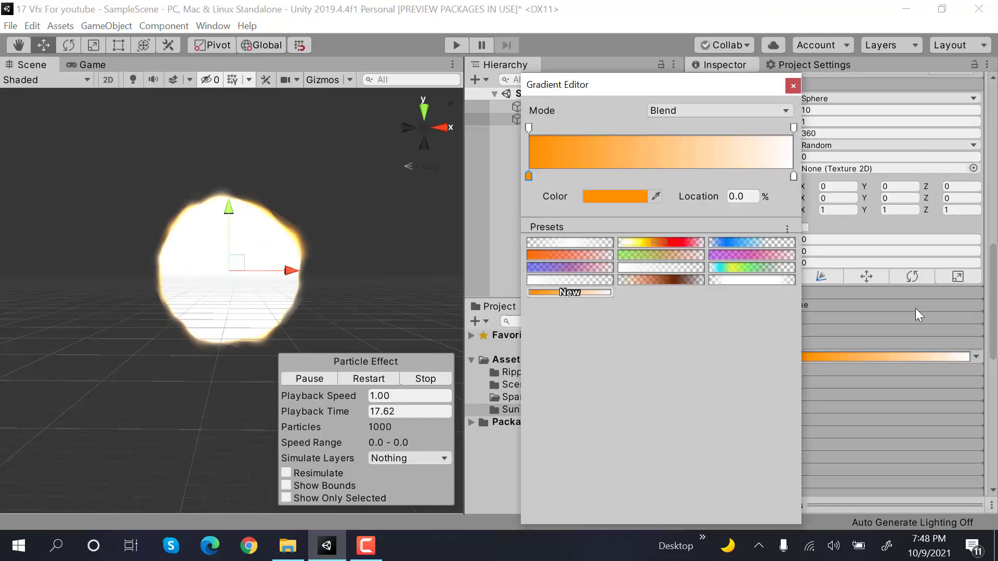
pyautogui.click(794, 178)
pyautogui.click(628, 196)
pyautogui.click(947, 220)
pyautogui.moveTo(919, 260); pyautogui.dragTo(956, 233)
pyautogui.click(983, 142)
# Step: Add alpha keys near 17.9% and the end, making both gradient ends fully transparent
pyautogui.click(576, 127)
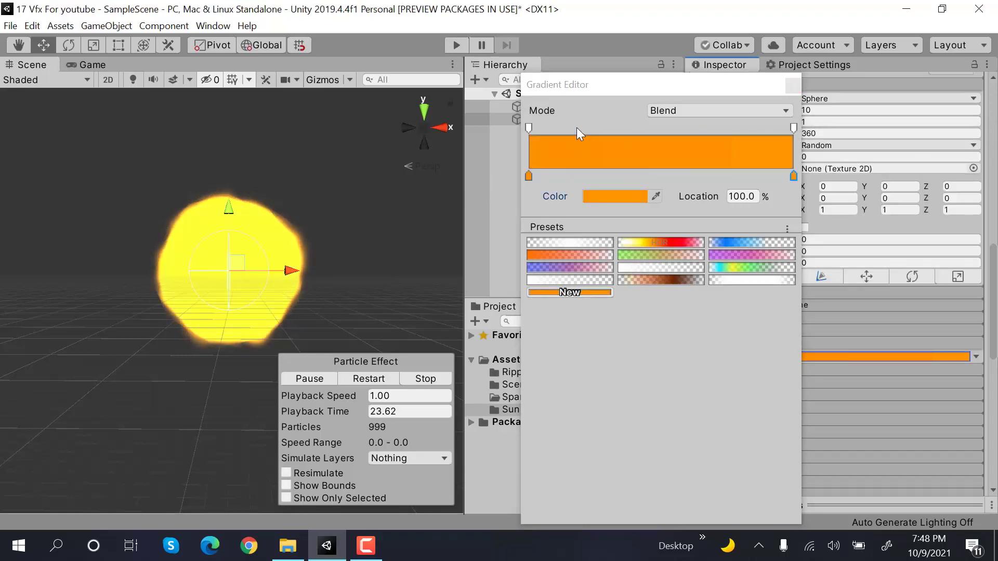
pyautogui.click(766, 127)
pyautogui.click(793, 126)
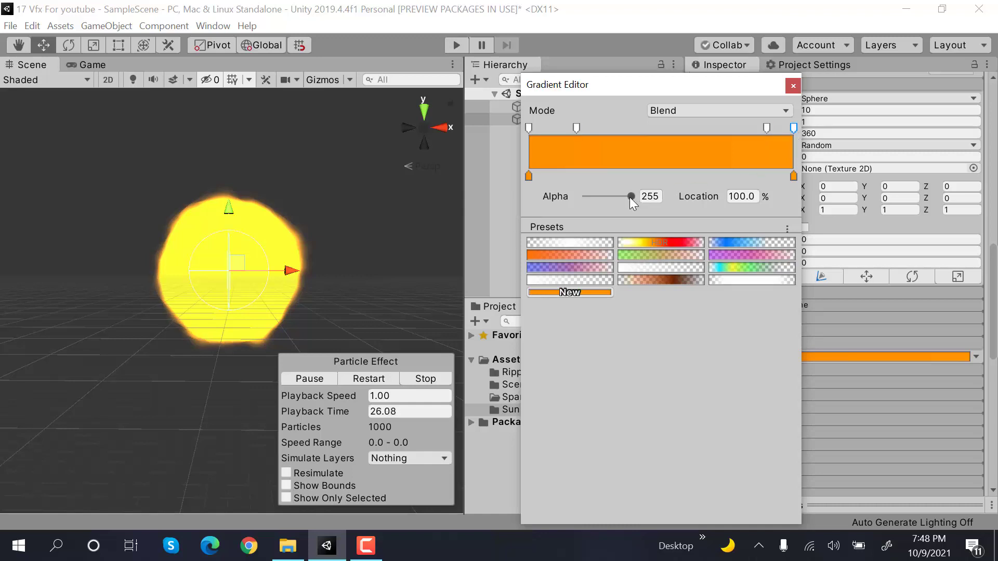
pyautogui.moveTo(630, 196); pyautogui.dragTo(514, 204)
pyautogui.click(529, 127)
pyautogui.click(629, 197)
pyautogui.moveTo(630, 196); pyautogui.dragTo(545, 201)
pyautogui.click(793, 86)
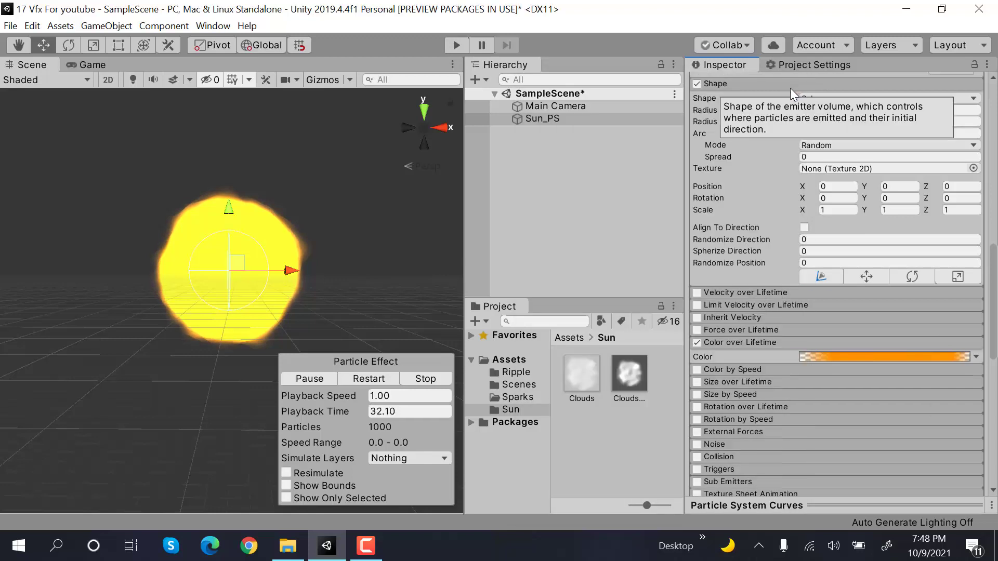
# Step: Enable Rotation over Lifetime with Angular Velocity random between two constants, starting at -15
pyautogui.click(696, 407)
pyautogui.click(735, 406)
pyautogui.click(976, 433)
pyautogui.click(945, 479)
pyautogui.click(871, 432)
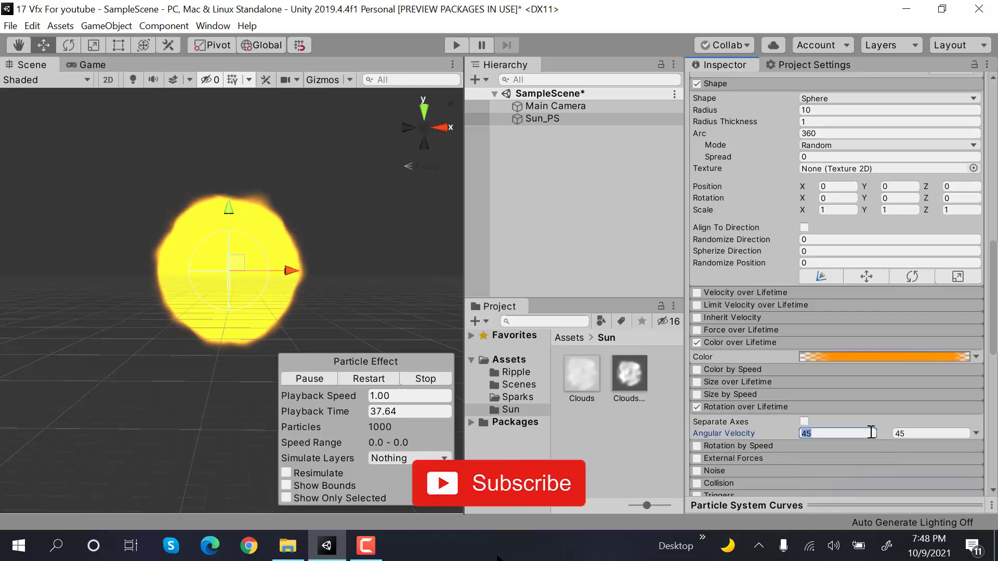
pyautogui.write('-15')
pyautogui.click(908, 433)
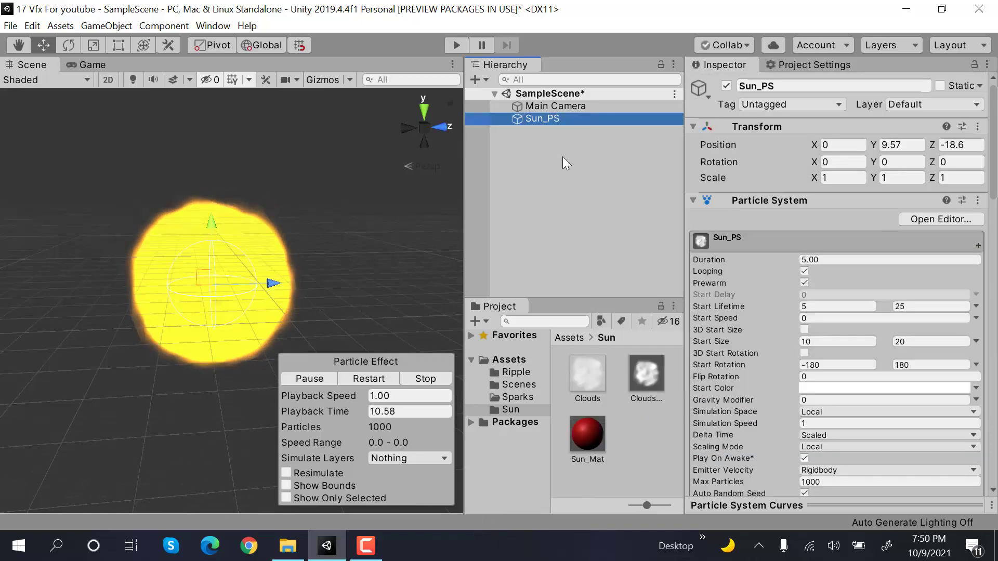
# Step: Add a child particle system under Sun_PS named Glow_PS and give it the clouds material
pyautogui.rightClick(562, 118)
pyautogui.moveTo(649, 299)
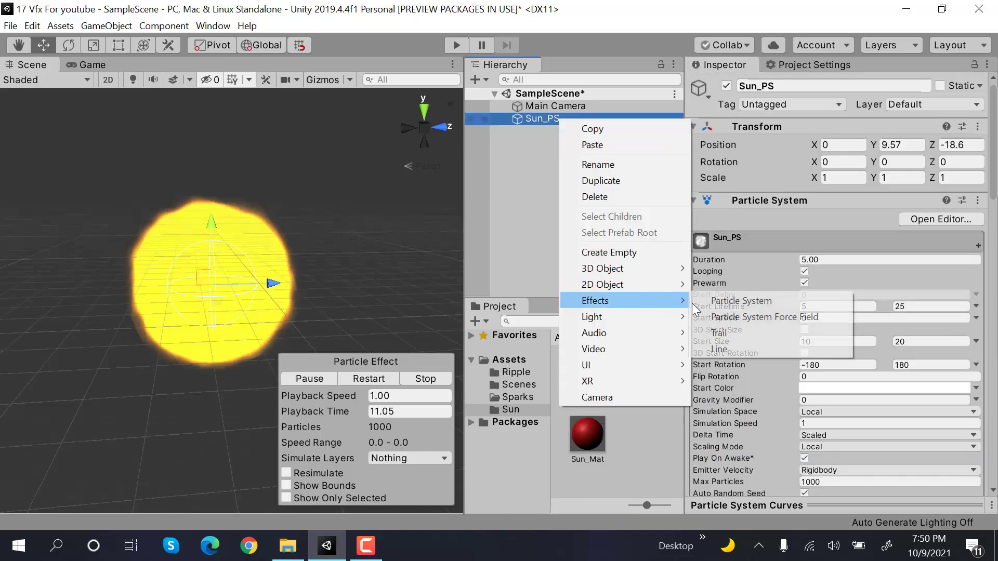
pyautogui.click(728, 303)
pyautogui.click(837, 84)
pyautogui.write('Glow_')
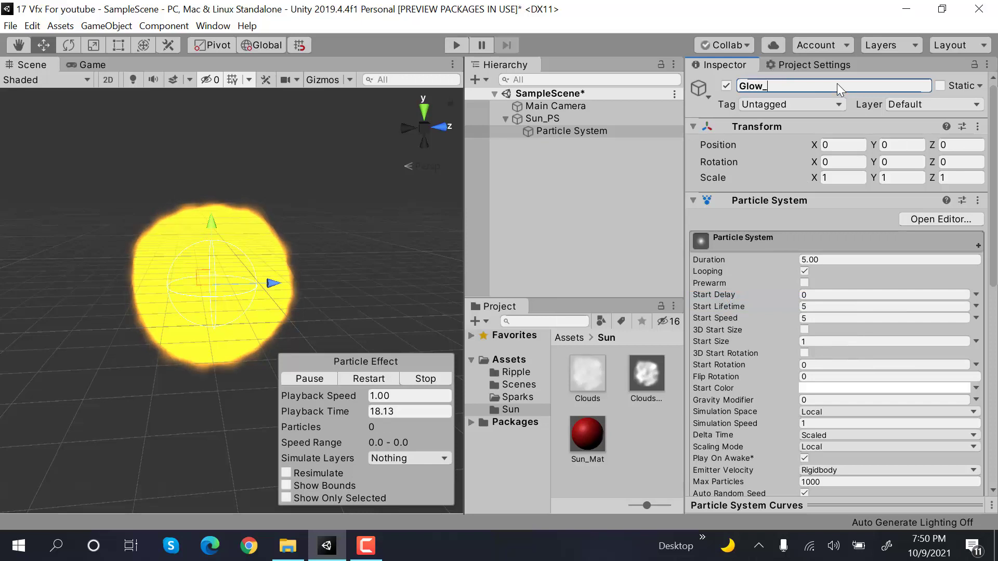
pyautogui.write('PS')
pyautogui.press('Return')
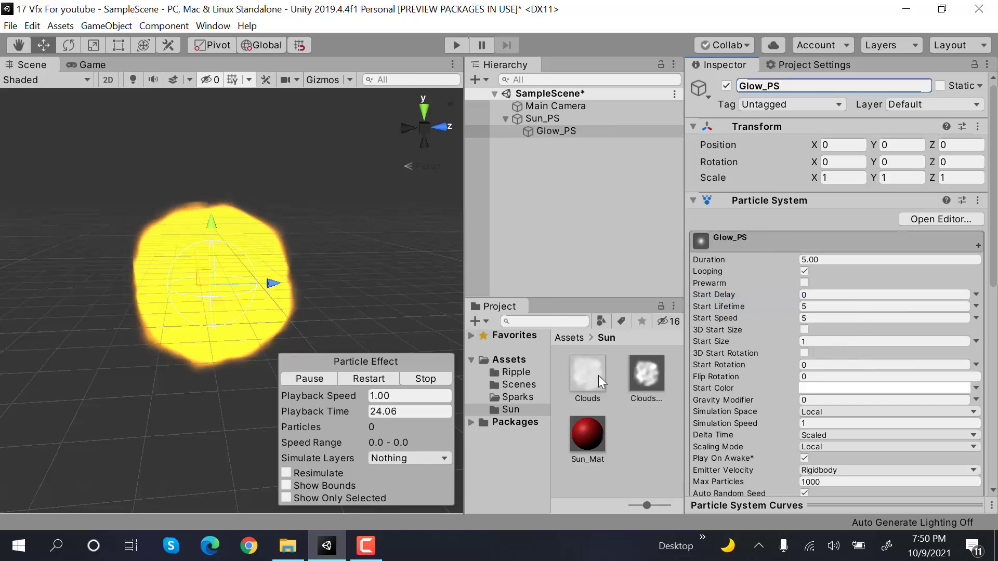
pyautogui.moveTo(650, 369); pyautogui.dragTo(570, 132)
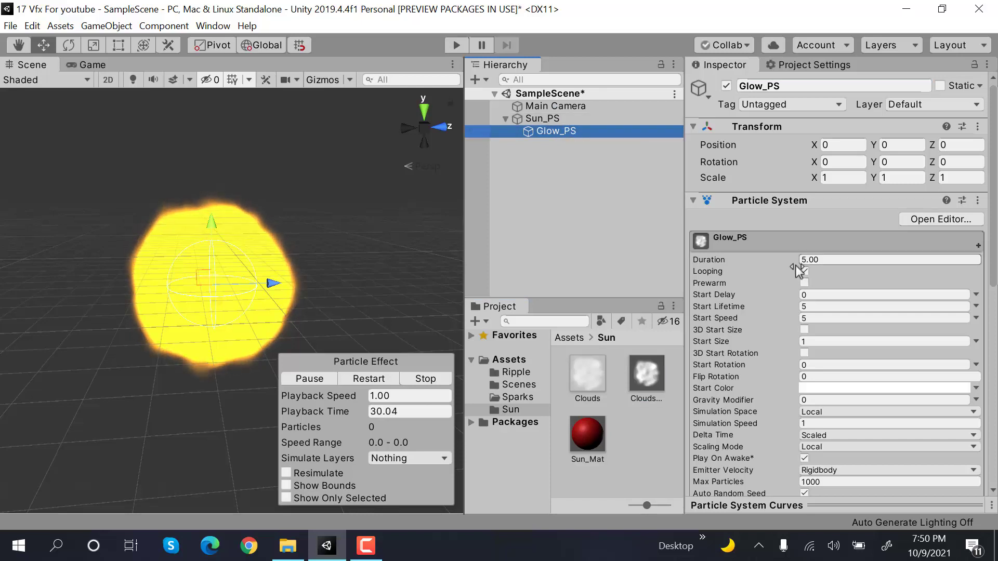
# Step: Turn on Prewarm, set Start Lifetime random 5–25, and Start Speed to 0 for Glow_PS
pyautogui.click(803, 283)
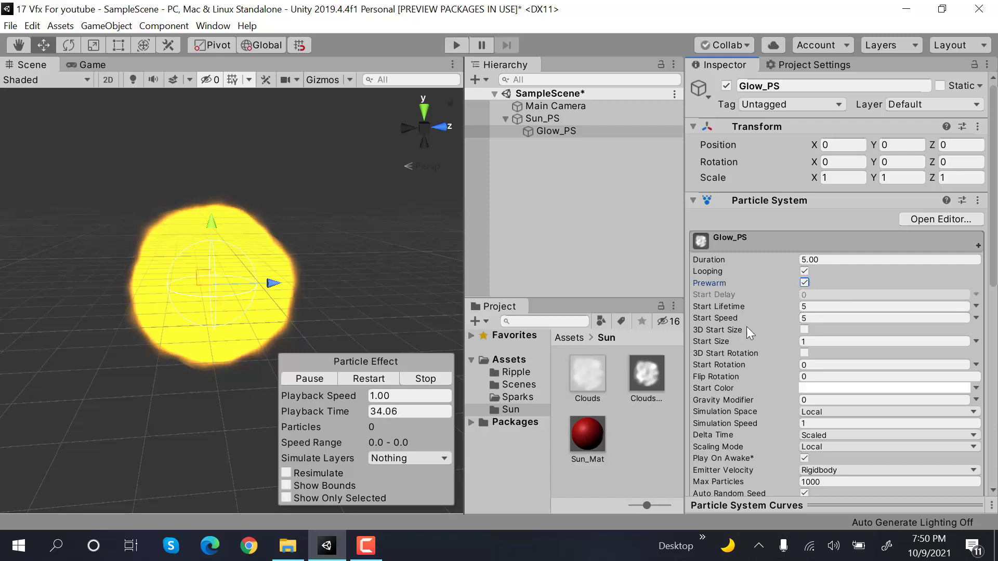
pyautogui.click(975, 307)
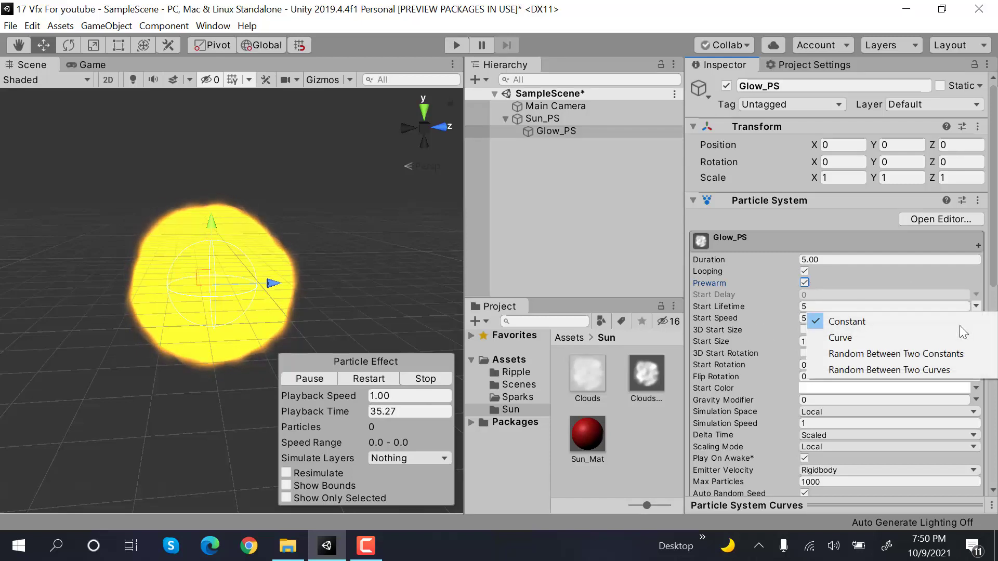
pyautogui.click(940, 354)
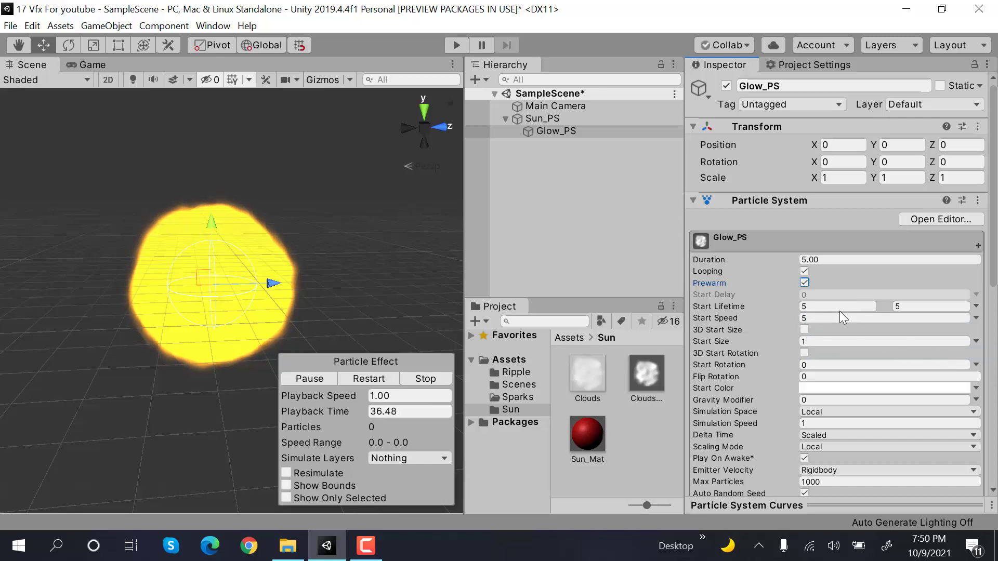
pyautogui.click(907, 306)
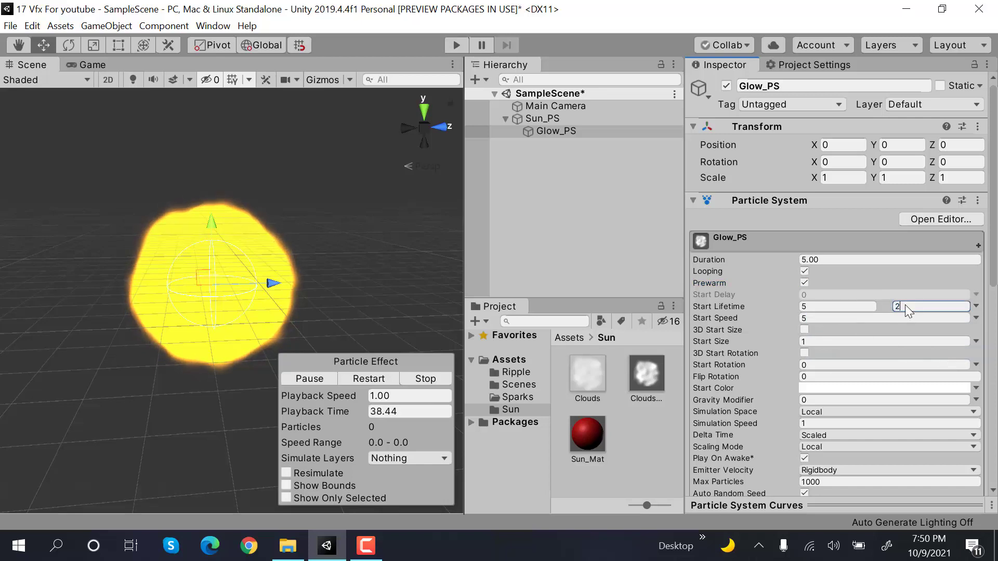
pyautogui.click(844, 318)
pyautogui.write('0')
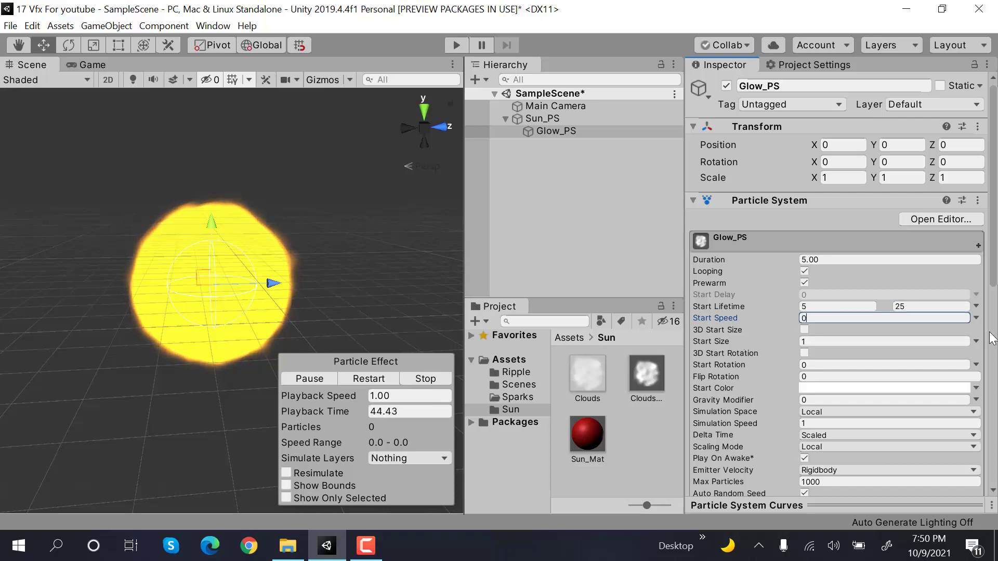
# Step: Set Glow_PS Start Size to random between 20 and 30
pyautogui.click(976, 341)
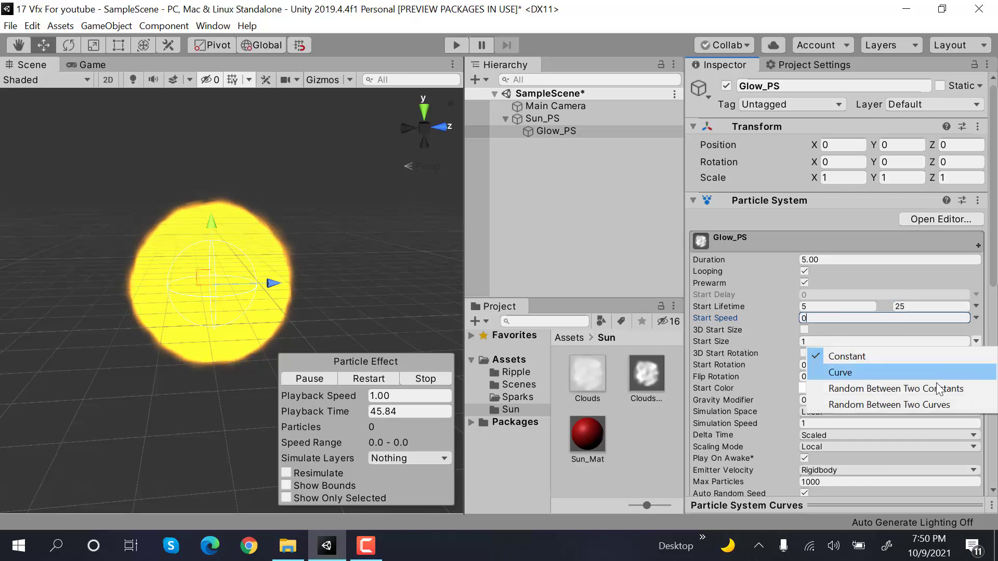
pyautogui.click(895, 391)
pyautogui.click(858, 339)
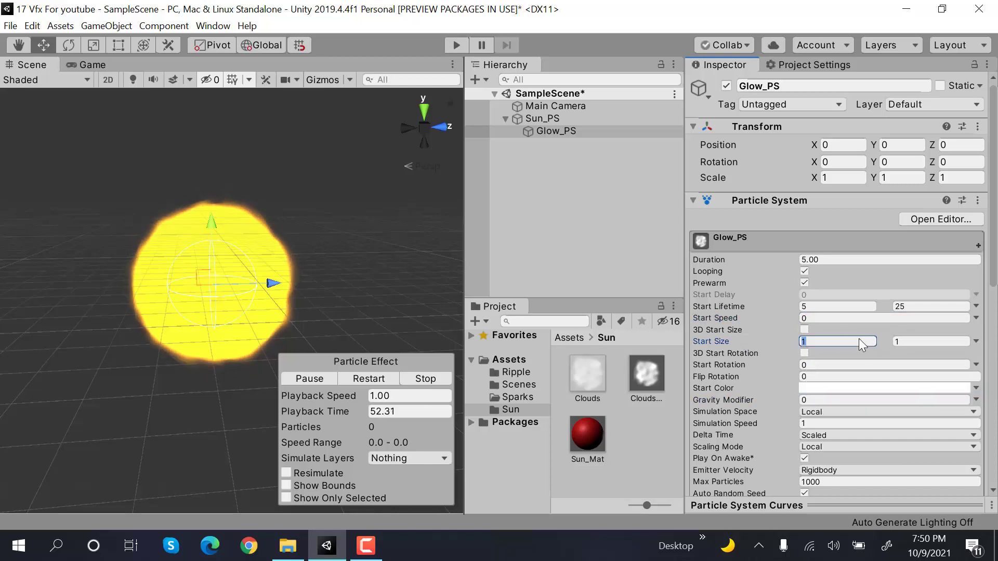
pyautogui.write('20')
pyautogui.click(904, 342)
pyautogui.write('30')
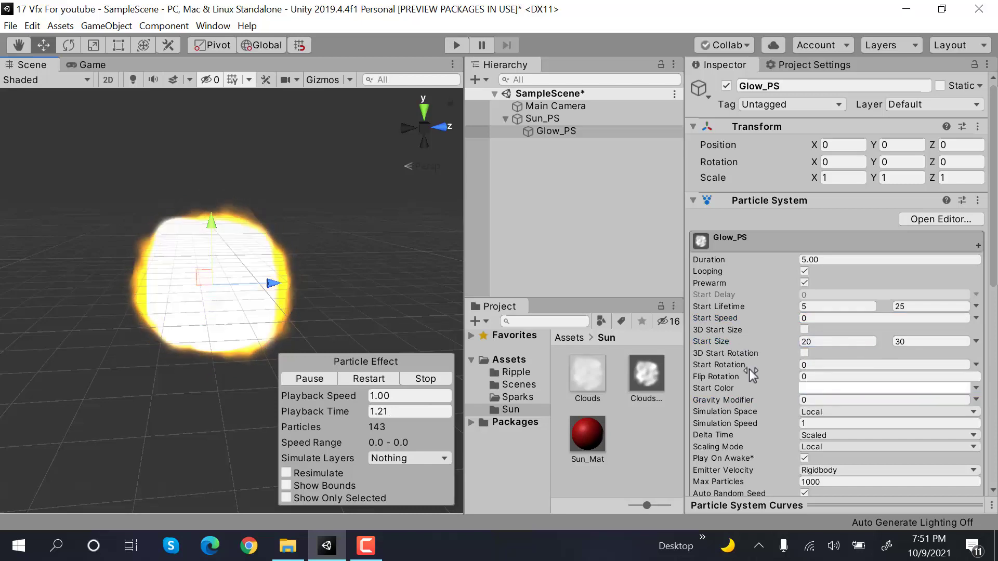
pyautogui.scroll(-5, 840, 348)
pyautogui.scroll(-3, 840, 350)
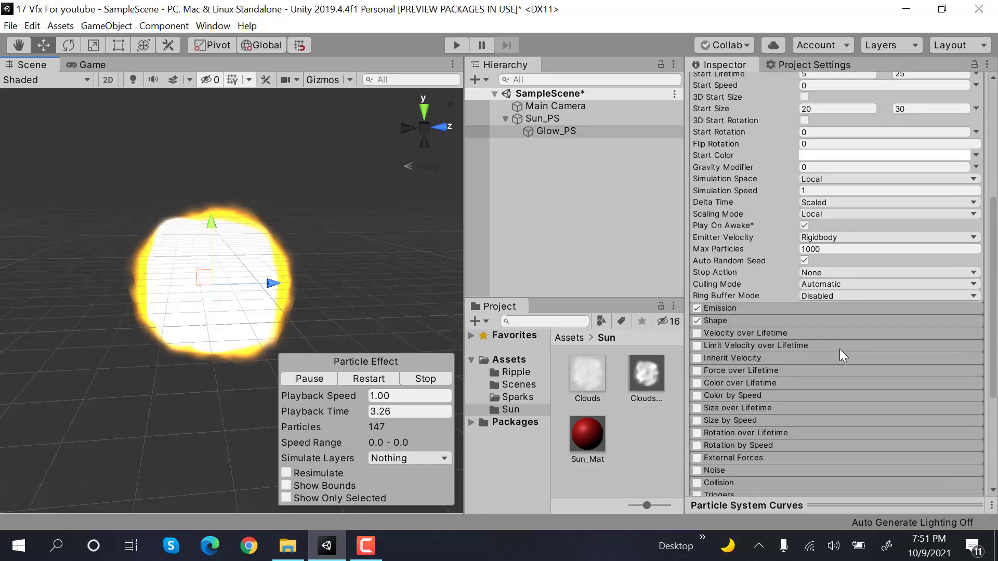
pyautogui.scroll(7, 840, 349)
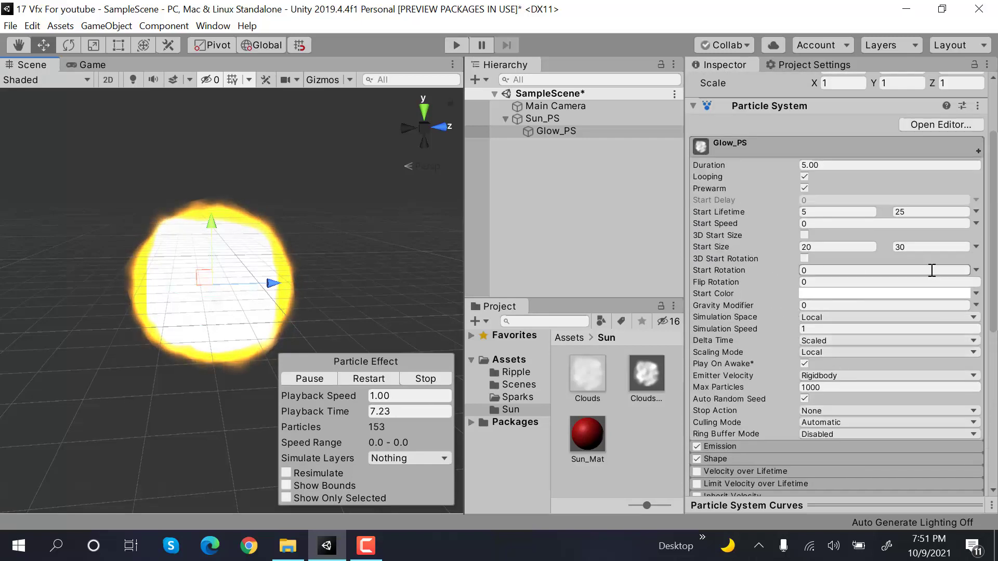
# Step: Make Start Rotation random between -180 and 180, keeping simulation space Local
pyautogui.click(976, 270)
pyautogui.click(915, 321)
pyautogui.click(920, 317)
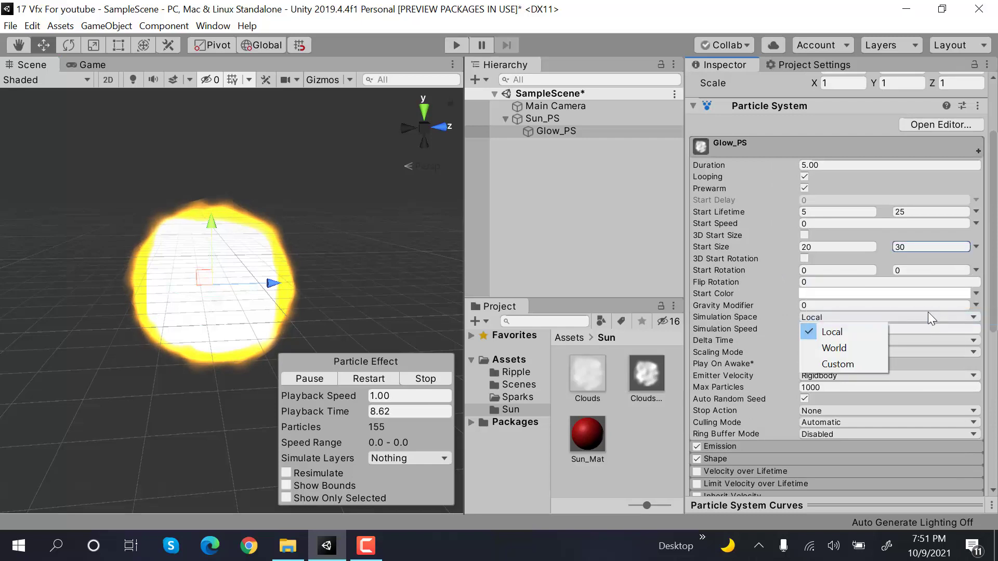
pyautogui.click(850, 286)
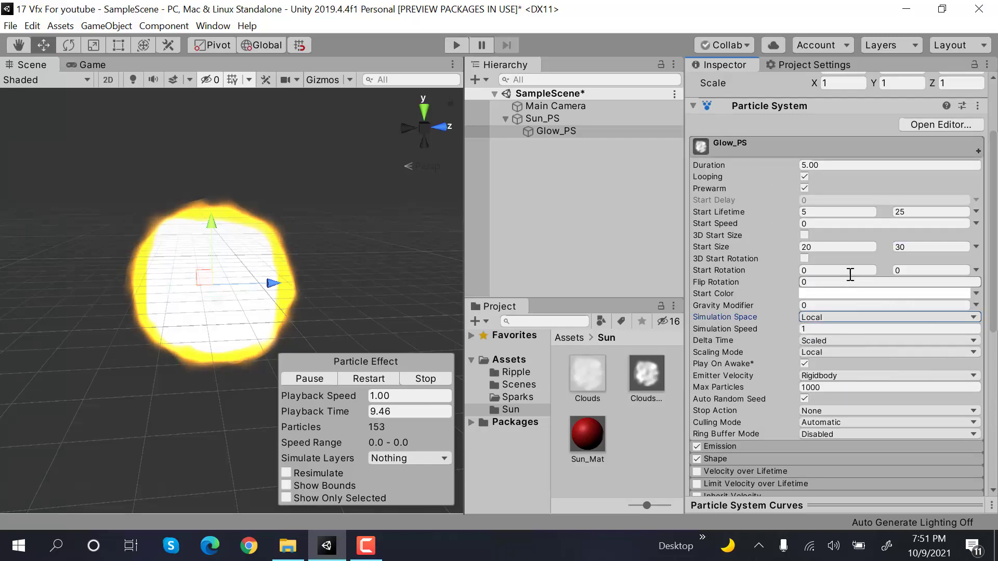
pyautogui.click(848, 270)
pyautogui.write('-180')
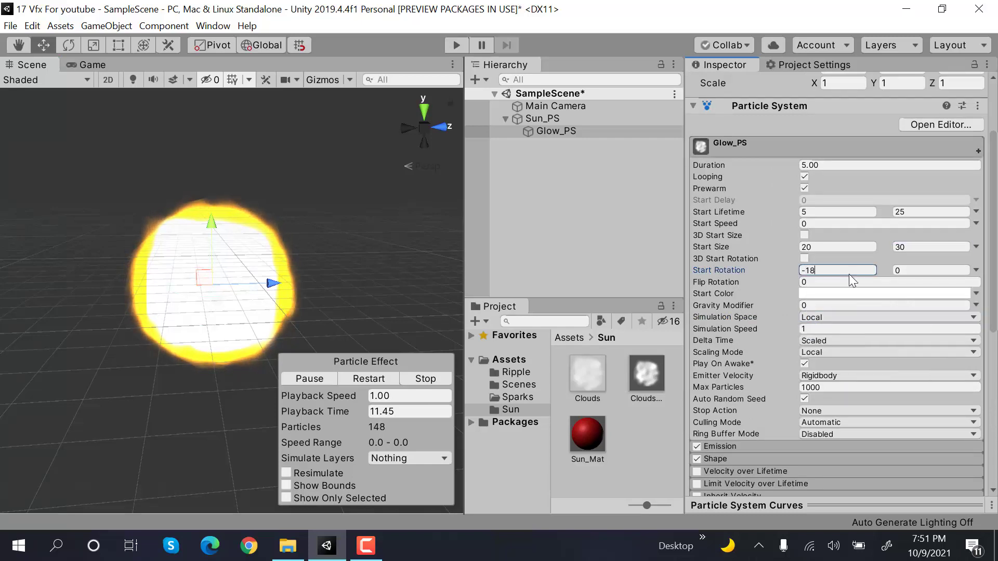
pyautogui.click(917, 270)
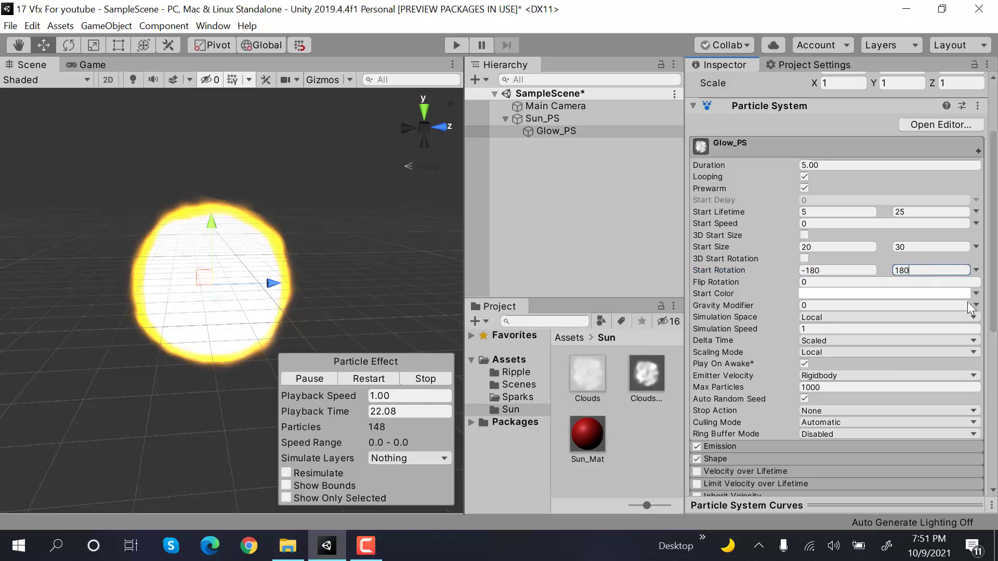
# Step: Set Glow_PS Emission Rate over Time to 250
pyautogui.scroll(-5, 967, 301)
pyautogui.click(840, 313)
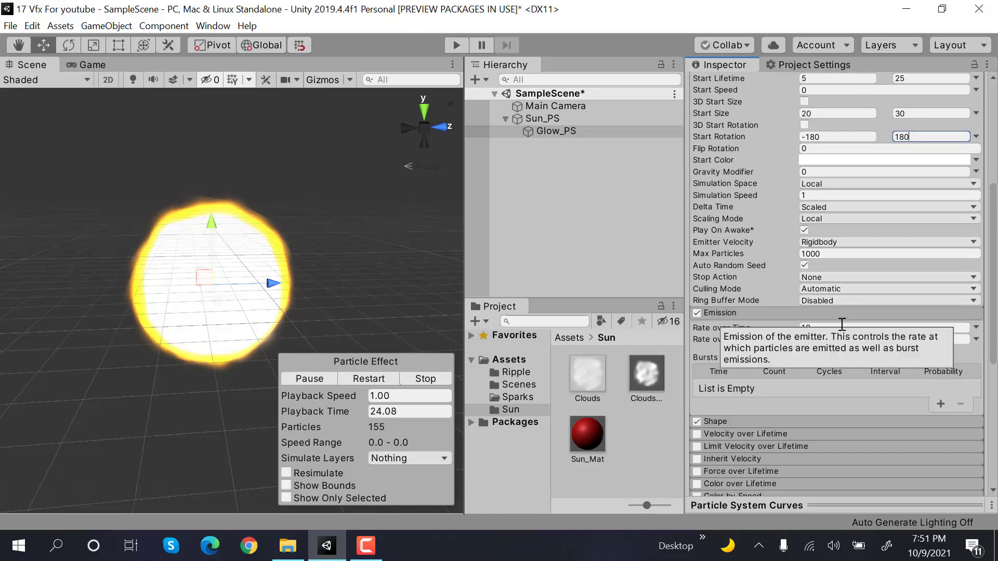
pyautogui.click(840, 328)
pyautogui.write('250')
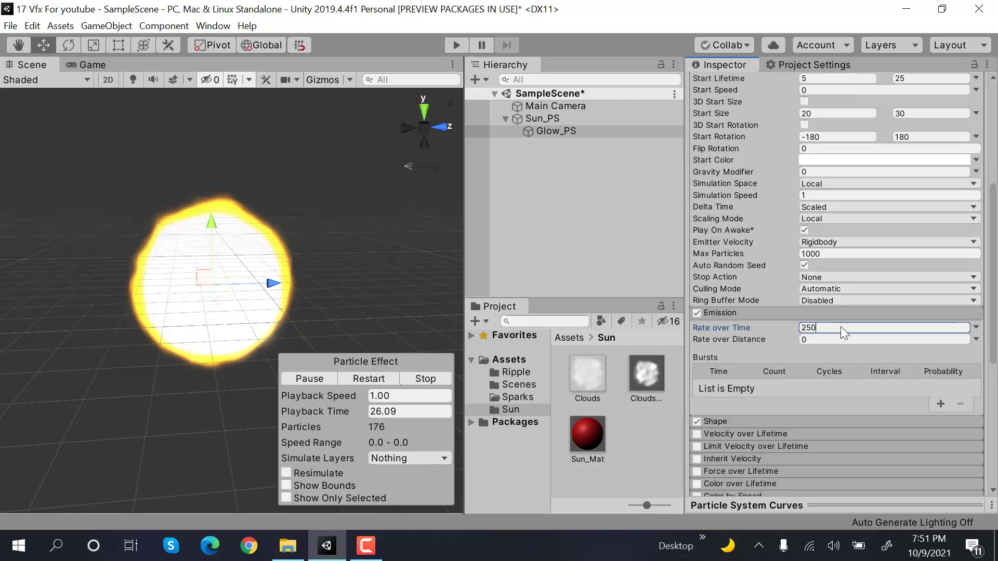
# Step: Change the Glow_PS emitter shape from Cone to Sphere
pyautogui.click(718, 420)
pyautogui.scroll(-5, 718, 419)
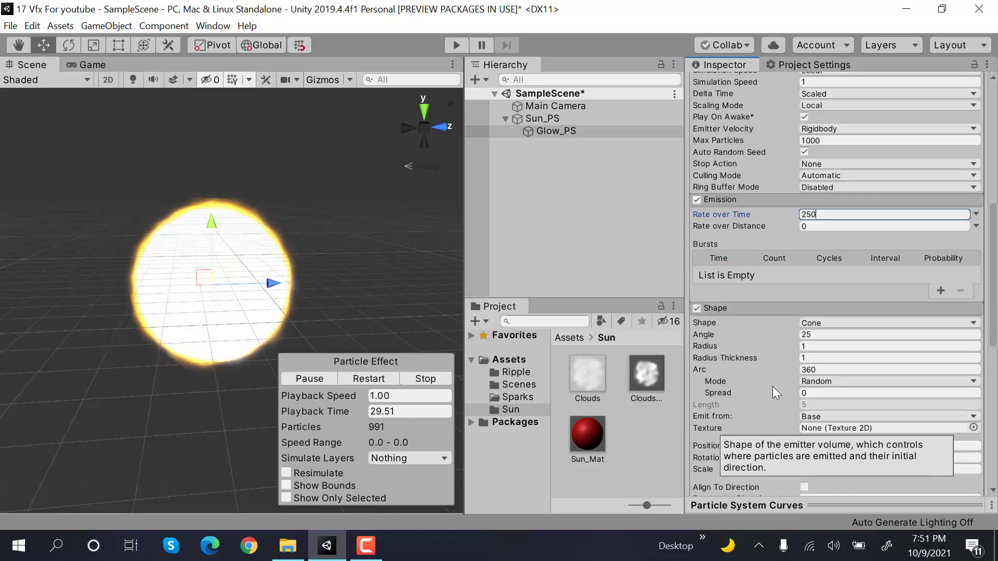
pyautogui.click(830, 324)
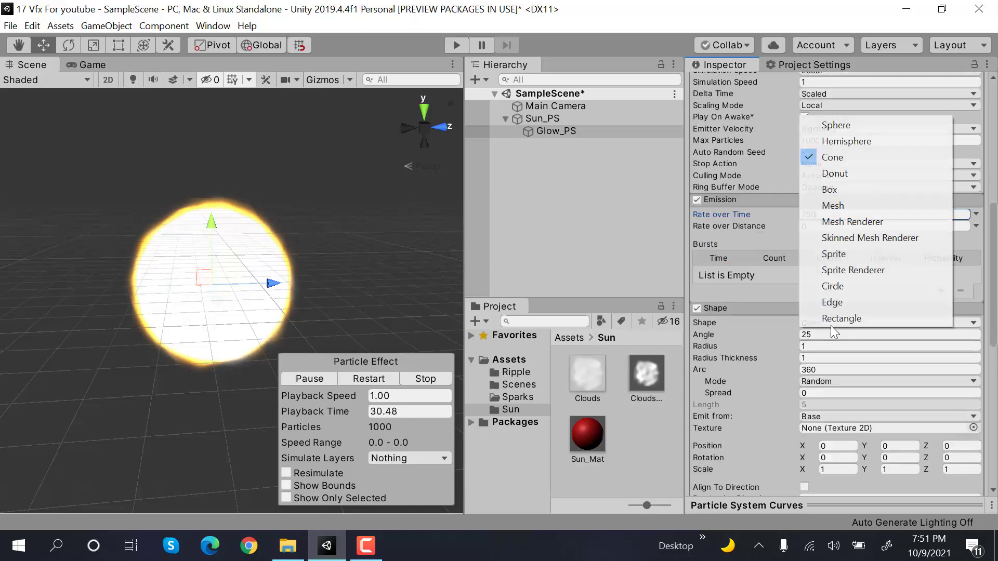
pyautogui.click(887, 131)
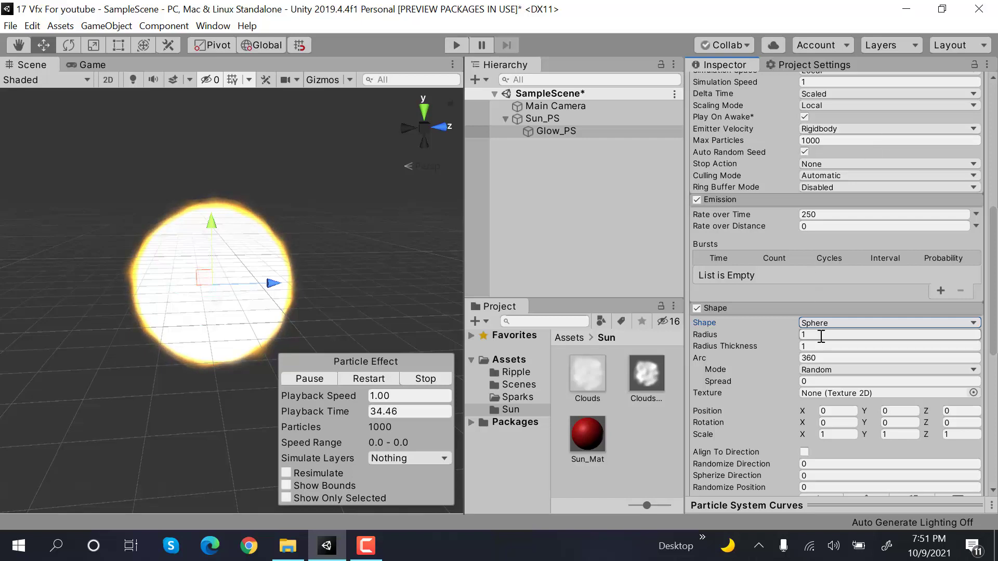
pyautogui.scroll(-5, 817, 384)
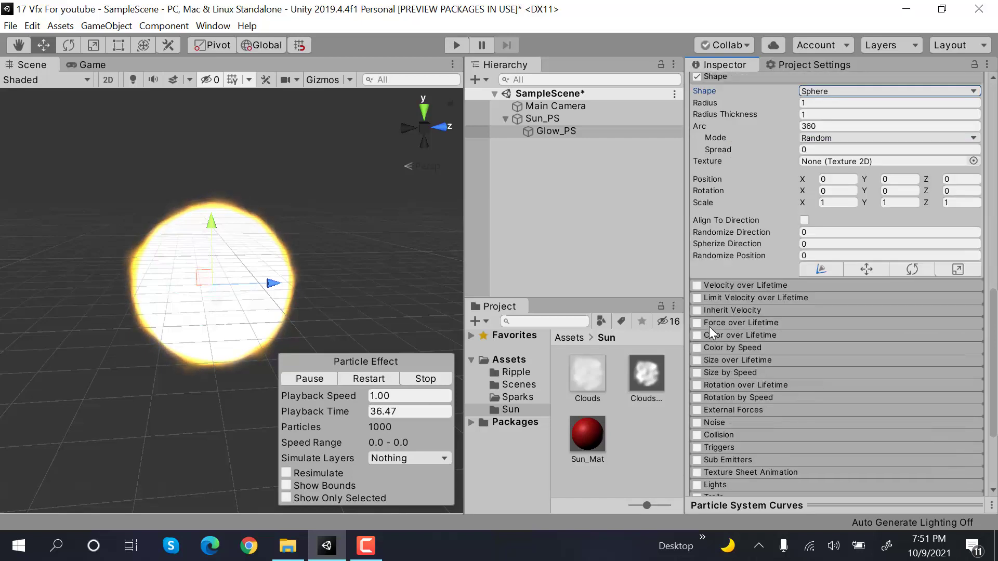
# Step: Enable Glow_PS Color over Lifetime and set both gradient colour keys to pure red FF0000
pyautogui.click(696, 335)
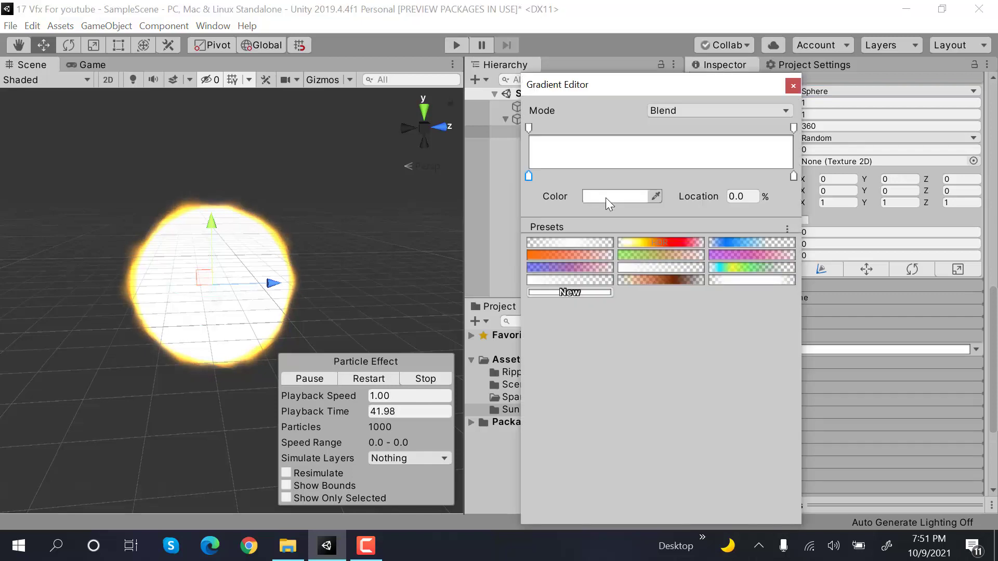
pyautogui.click(608, 196)
pyautogui.moveTo(918, 242); pyautogui.dragTo(967, 214)
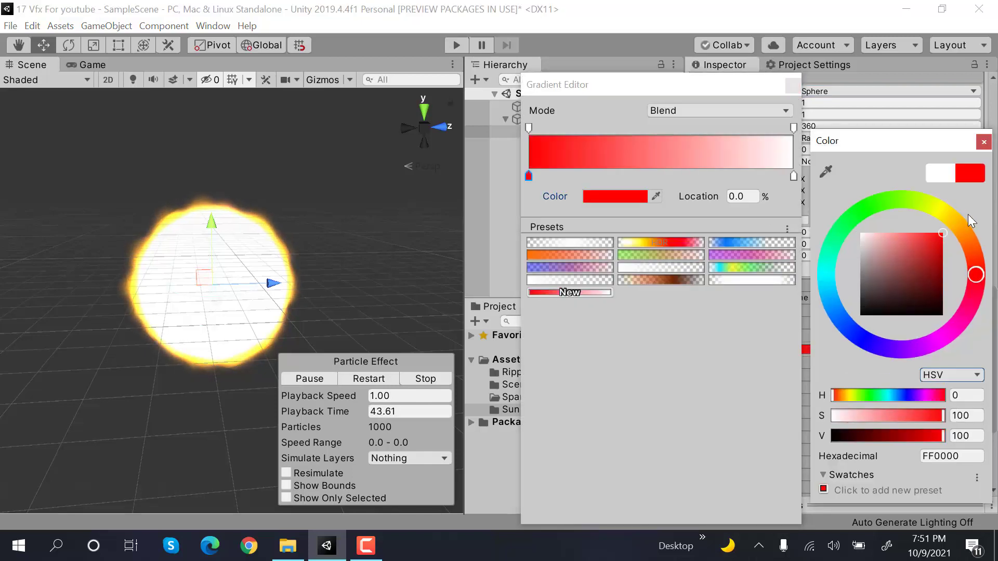
pyautogui.click(984, 142)
pyautogui.click(793, 177)
pyautogui.click(633, 200)
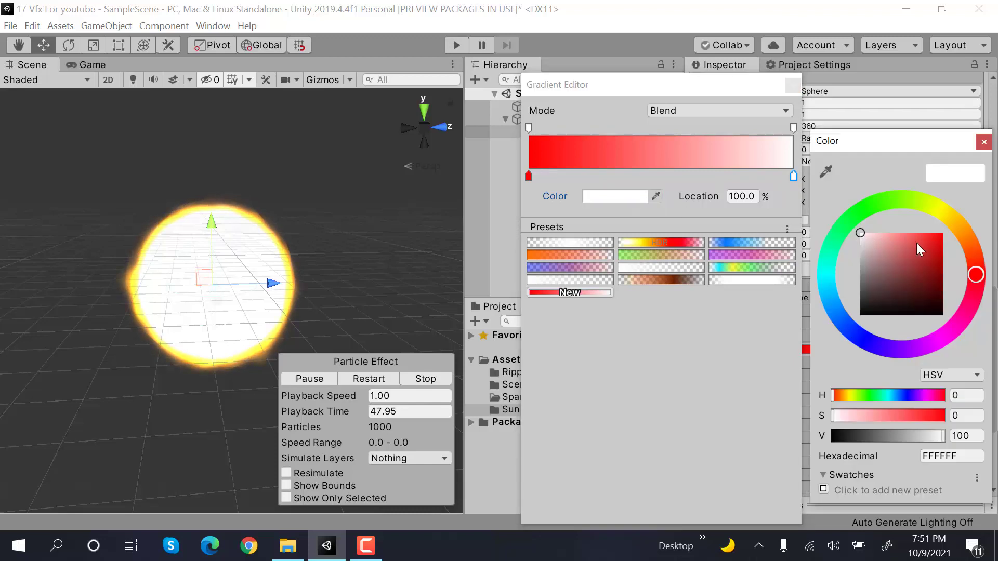
pyautogui.moveTo(924, 238); pyautogui.dragTo(965, 228)
pyautogui.click(984, 142)
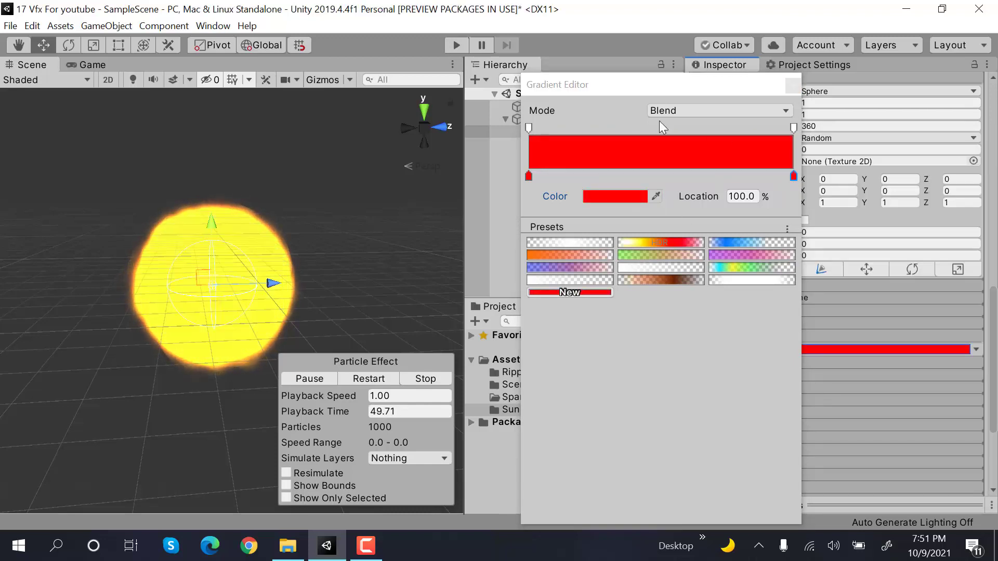
# Step: Add alpha keys at 15% and near the end, making both gradient ends fully transparent
pyautogui.click(568, 127)
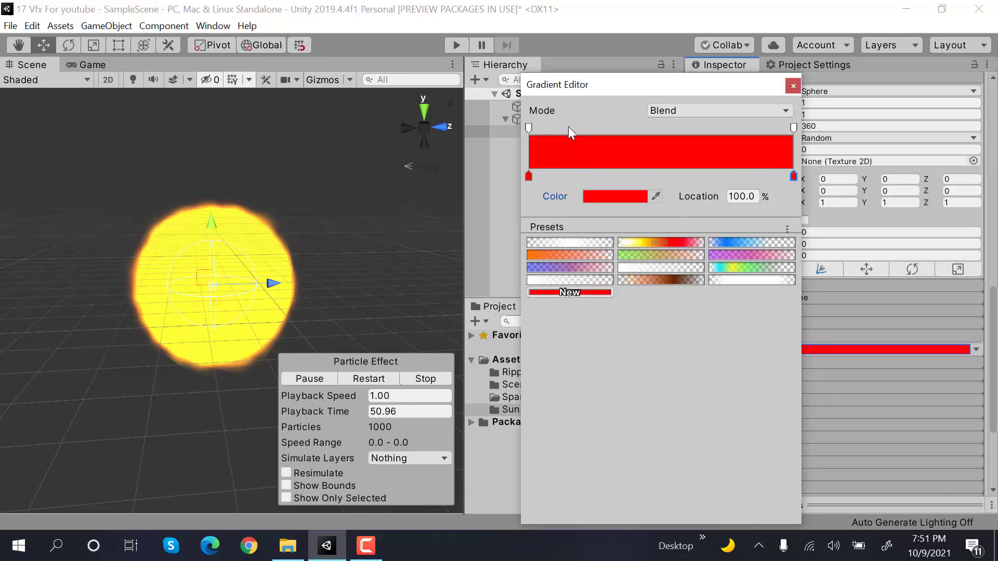
pyautogui.click(764, 129)
pyautogui.click(793, 128)
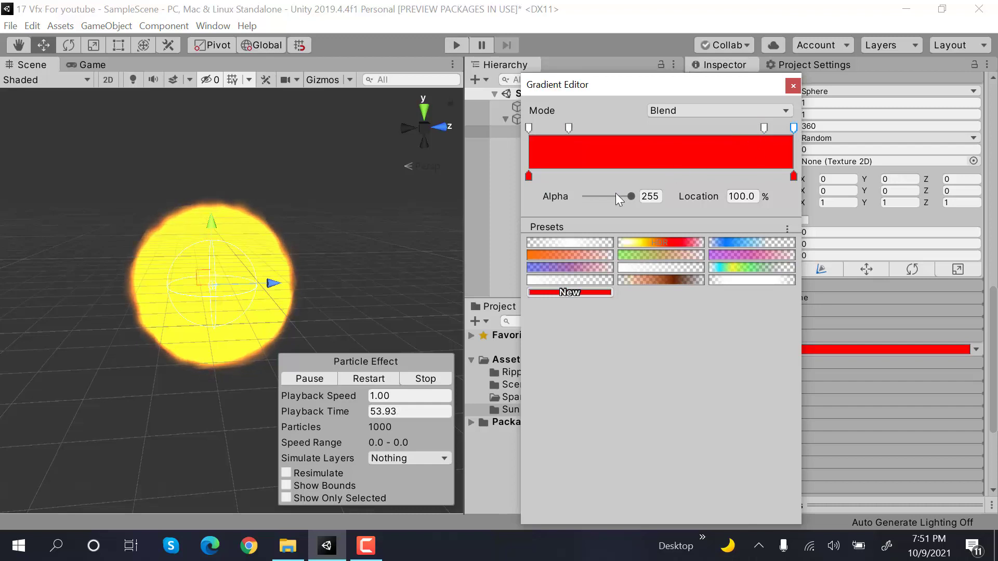
pyautogui.moveTo(616, 195); pyautogui.dragTo(545, 202)
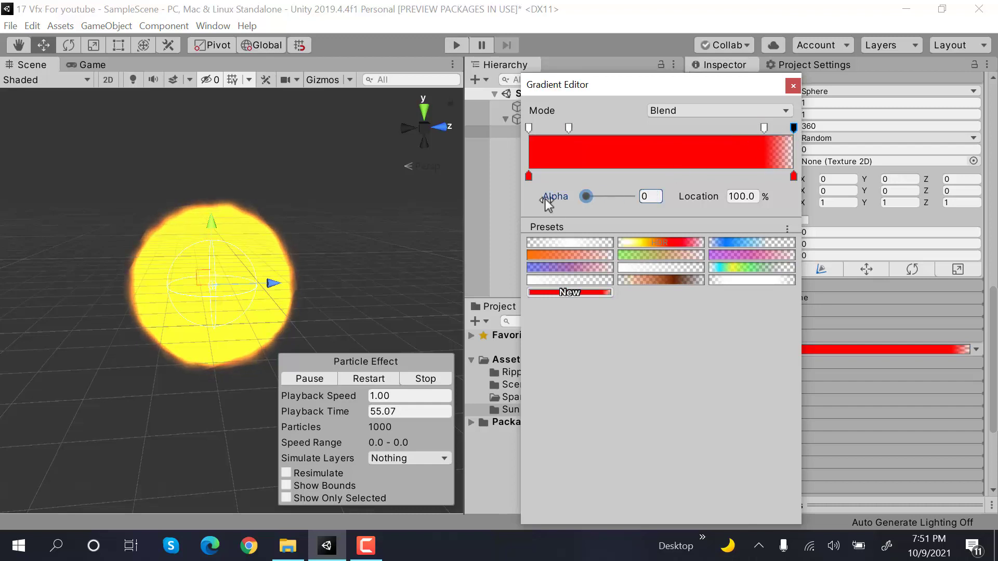
pyautogui.click(527, 128)
pyautogui.moveTo(623, 195); pyautogui.dragTo(552, 205)
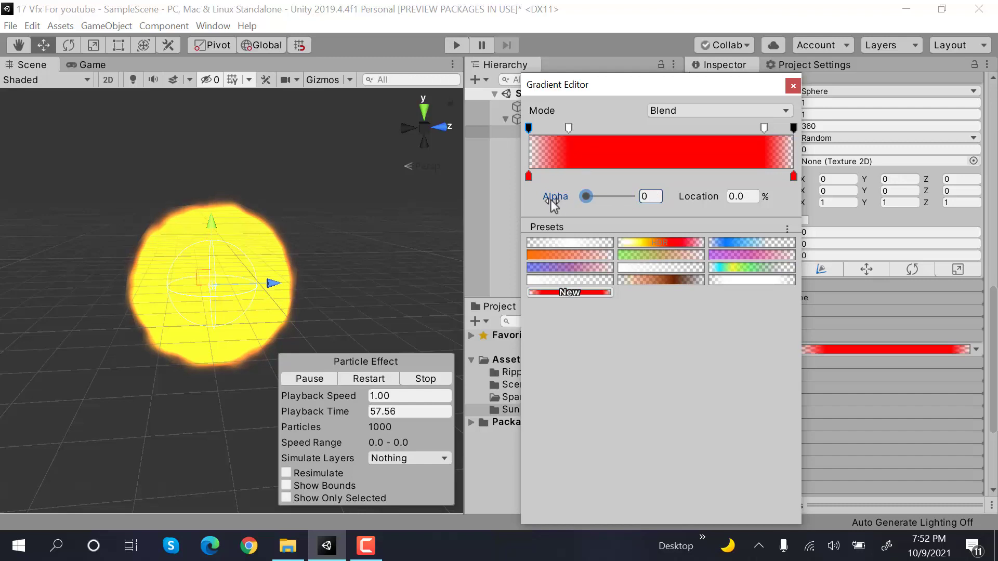
pyautogui.click(792, 87)
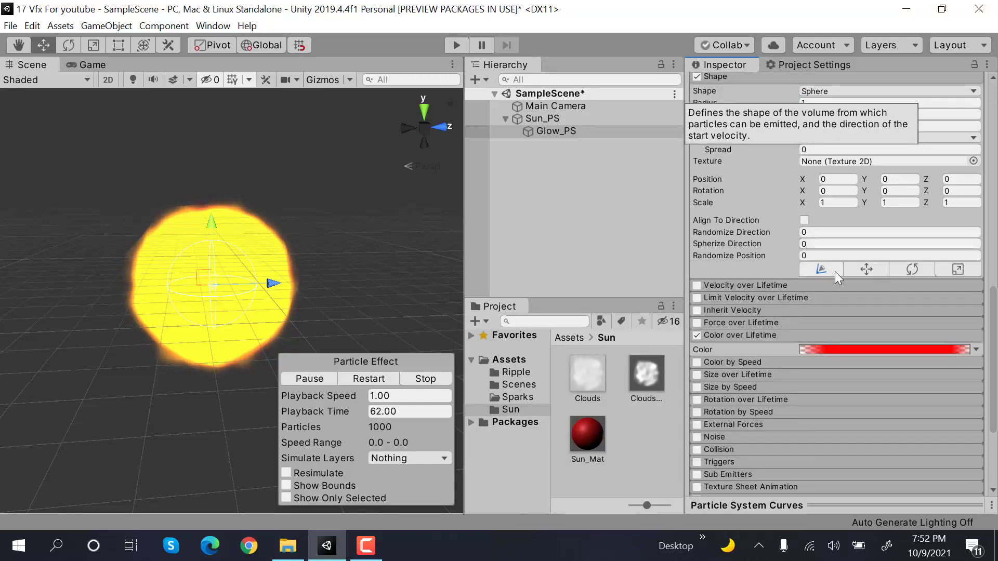
# Step: Give Glow_PS Rotation over Lifetime with Angular Velocity random between -50 and 50, then reselect Sun_PS
pyautogui.scroll(-3, 835, 271)
pyautogui.click(696, 258)
pyautogui.click(728, 257)
pyautogui.click(976, 285)
pyautogui.click(935, 332)
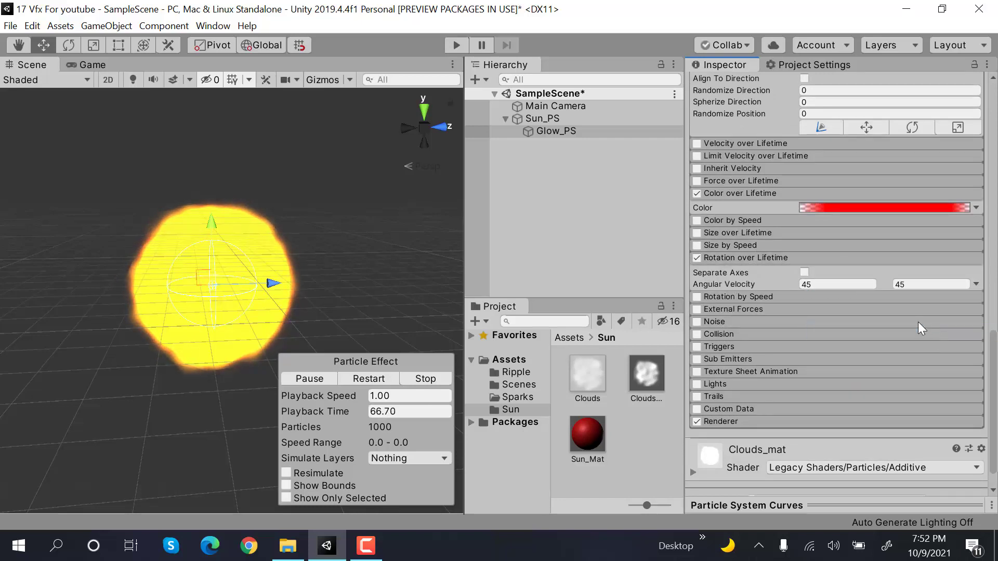
pyautogui.click(857, 284)
pyautogui.write('-50')
pyautogui.click(919, 285)
pyautogui.write('50')
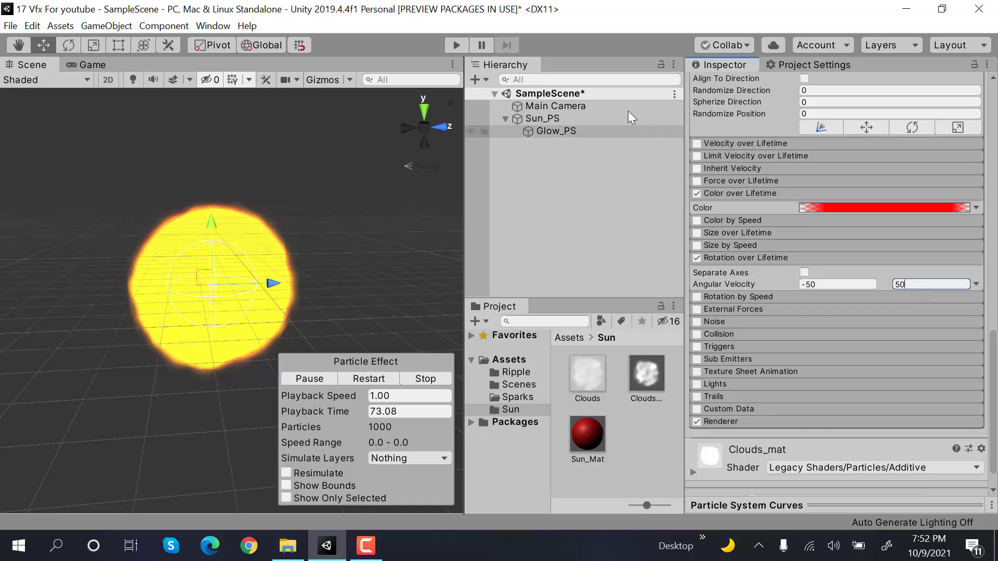
pyautogui.click(383, 334)
pyautogui.click(600, 118)
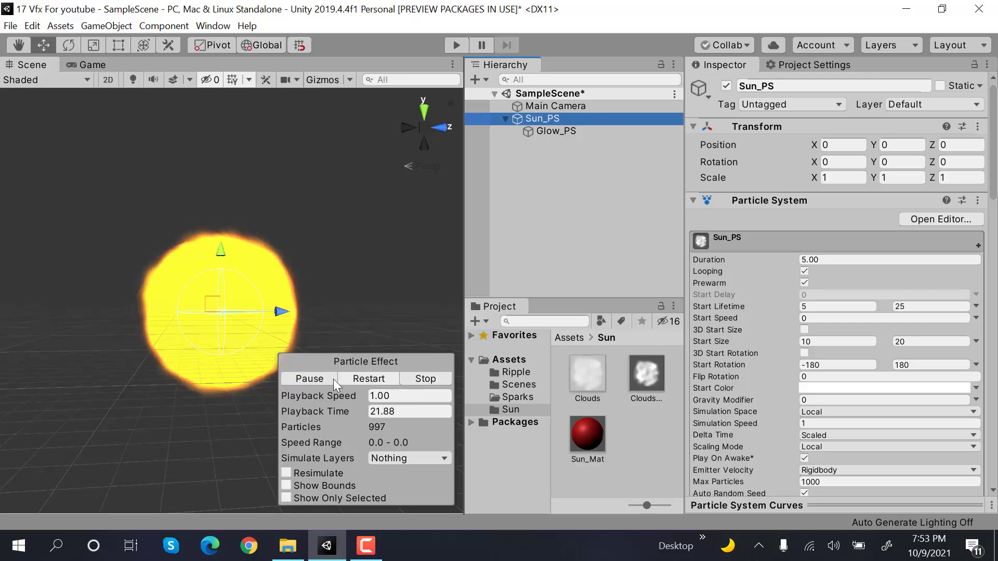
# Step: Set Sun_PS Angular Velocity to random between -50 and 50 and restart the preview
pyautogui.click(332, 379)
pyautogui.click(575, 130)
pyautogui.press('Up')
pyautogui.scroll(-3, 996, 190)
pyautogui.scroll(-10, 887, 278)
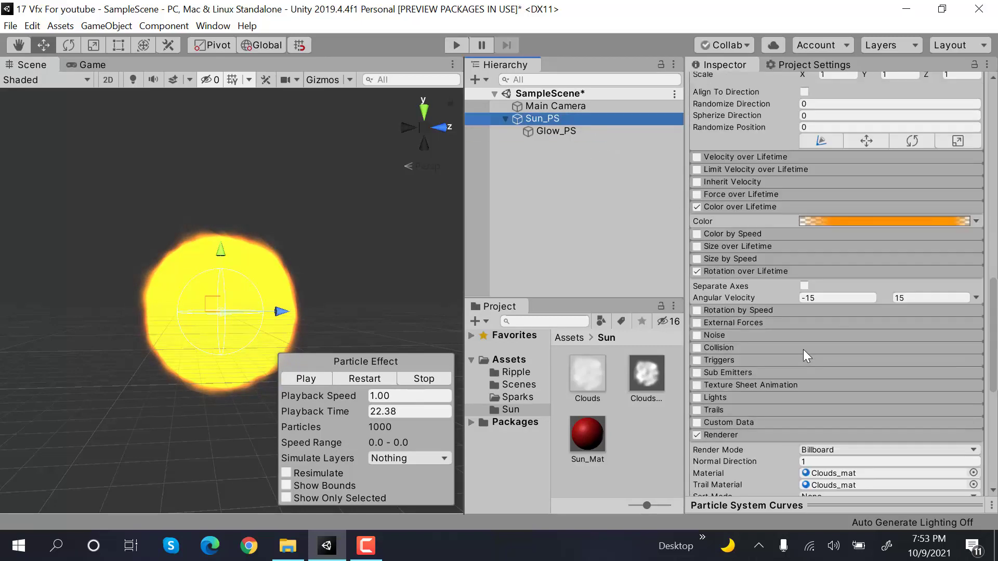
pyautogui.click(837, 297)
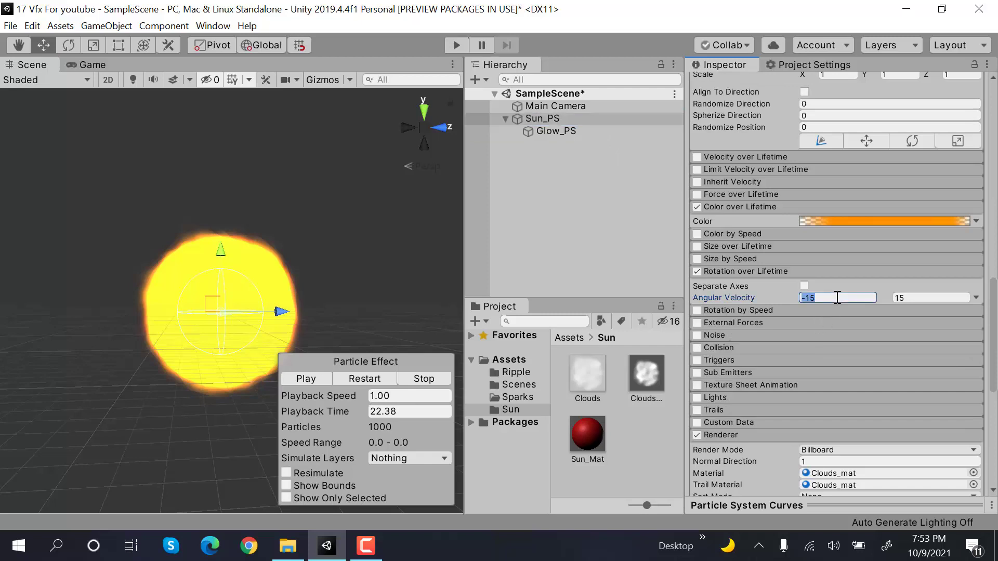
pyautogui.click(958, 301)
pyautogui.write('5')
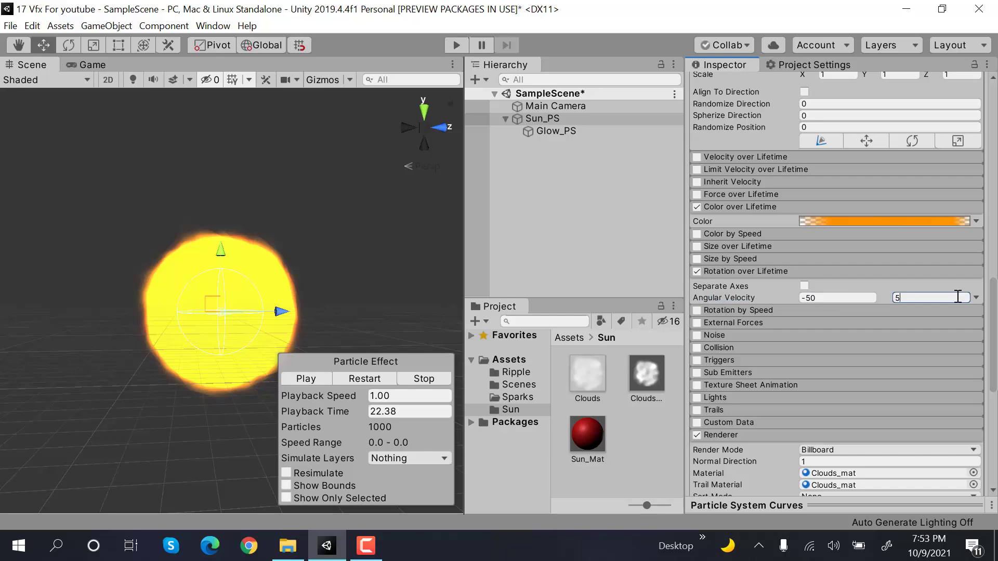
pyautogui.write('0')
pyautogui.click(387, 379)
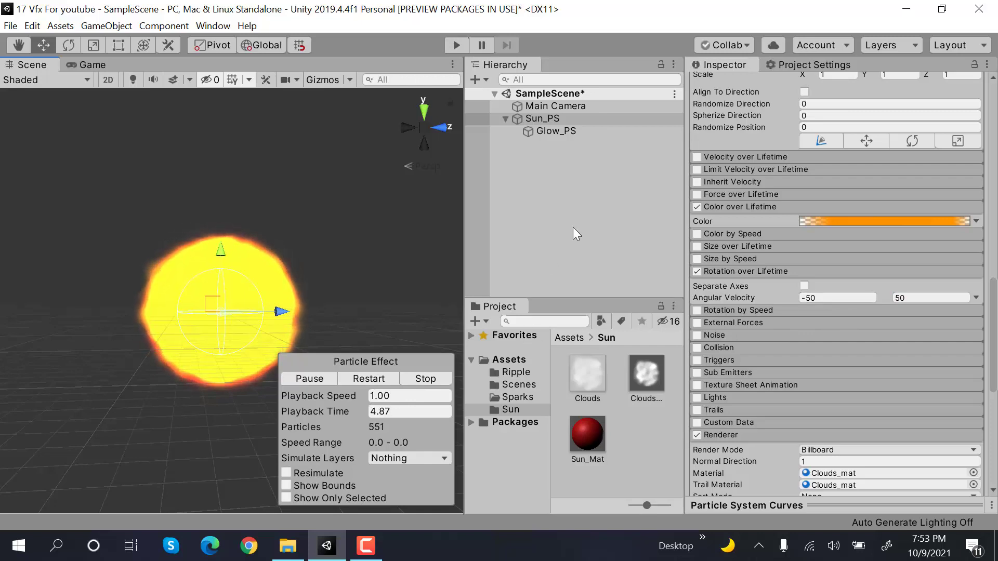
# Step: Move Sun_PS's gradient alpha keys inward to 36.5% and 68.5%
pyautogui.click(628, 127)
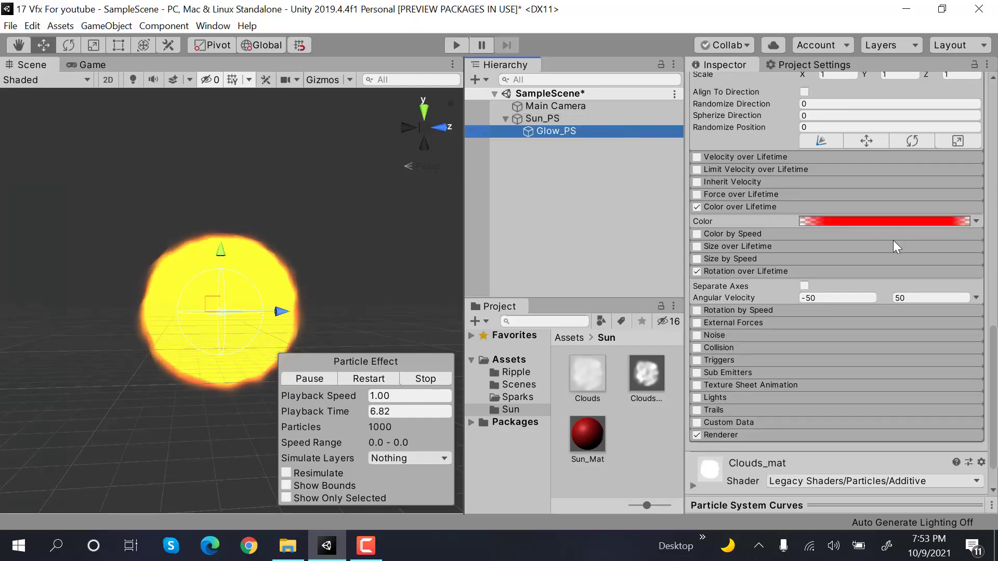
pyautogui.click(623, 119)
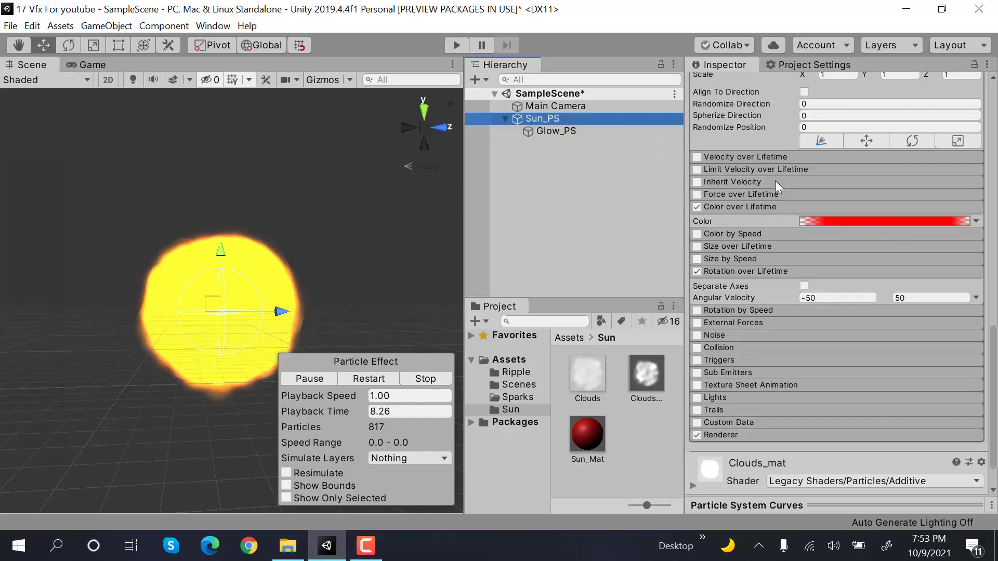
pyautogui.click(895, 221)
pyautogui.moveTo(577, 127); pyautogui.dragTo(625, 127)
pyautogui.click(767, 127)
pyautogui.moveTo(724, 129); pyautogui.dragTo(709, 129)
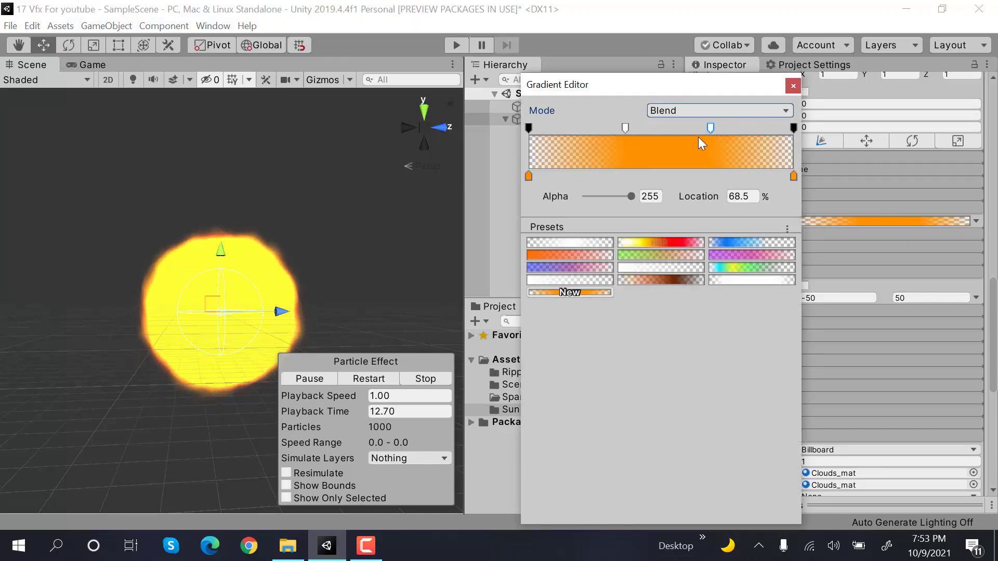
pyautogui.click(379, 378)
pyautogui.click(369, 378)
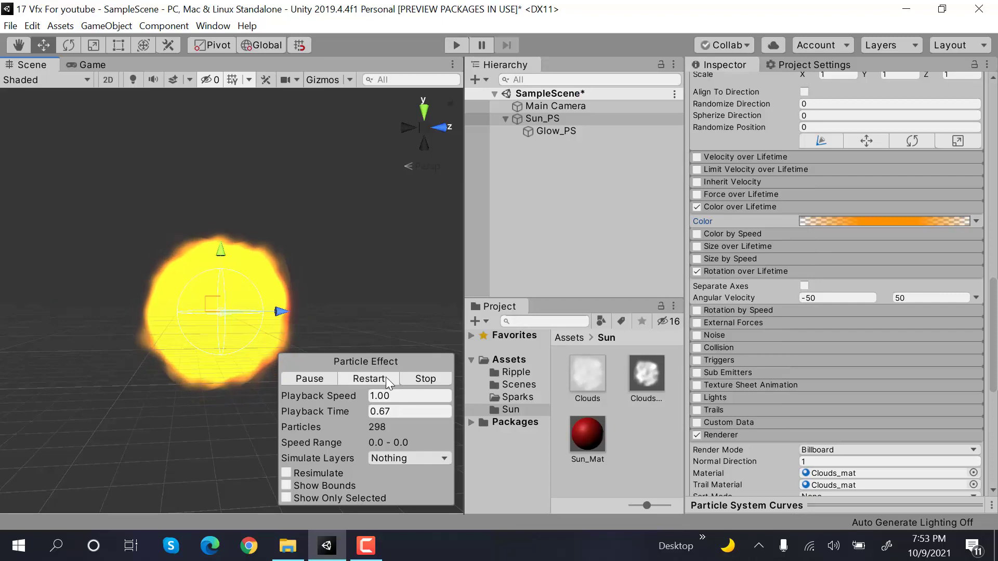